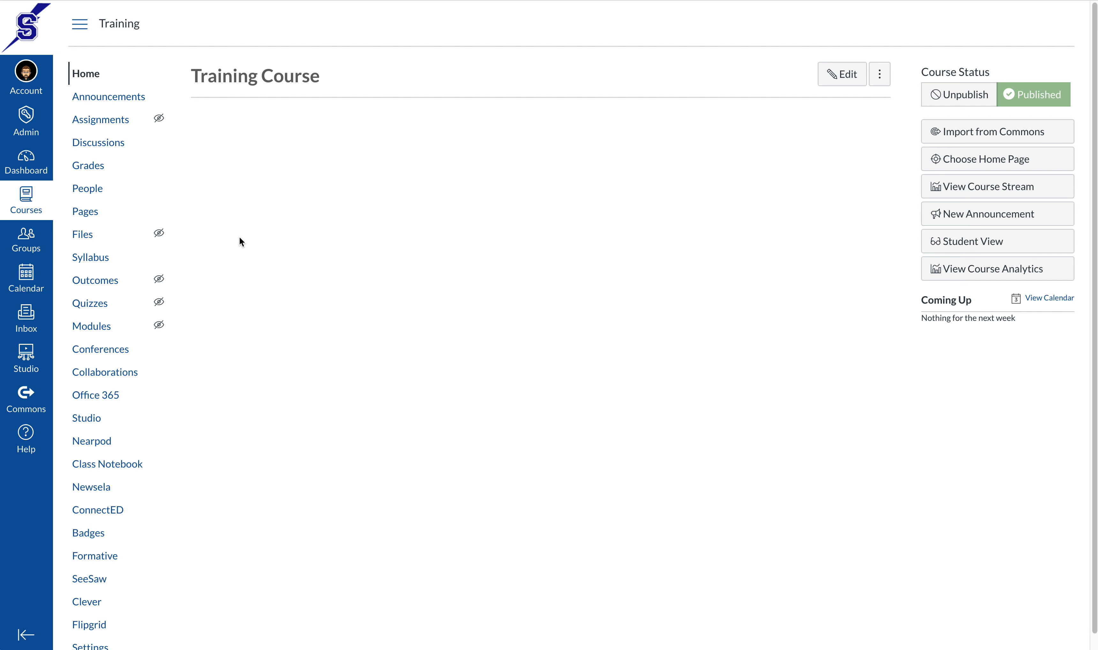
Create a new course announcement titled "Media" and place the cursor in its empty body
click(114, 102)
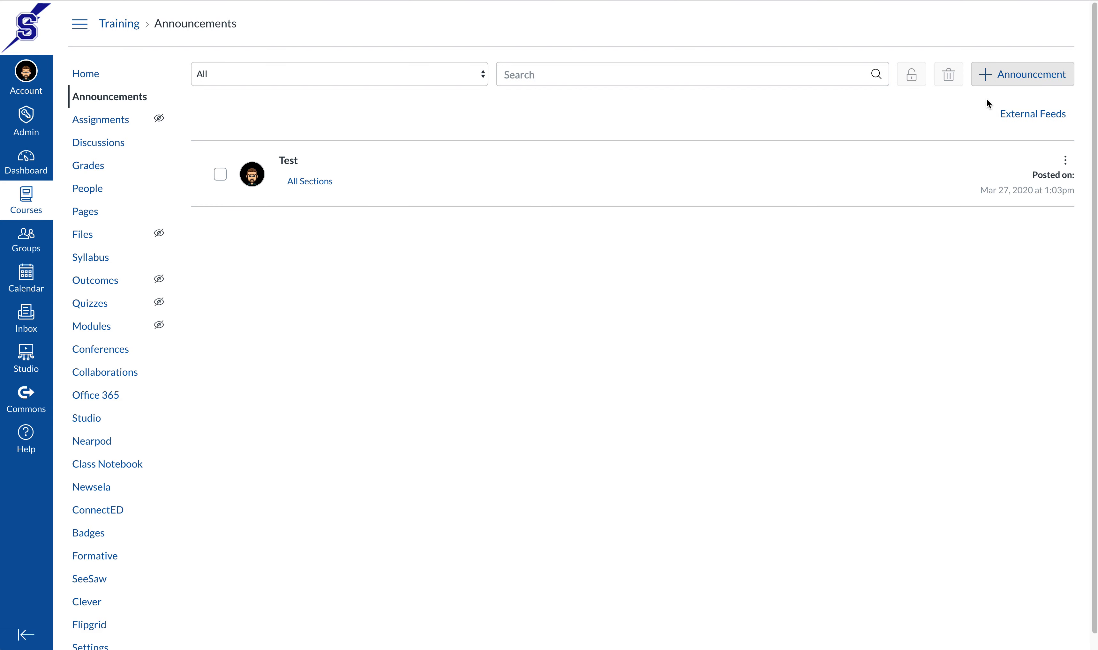
click(1025, 80)
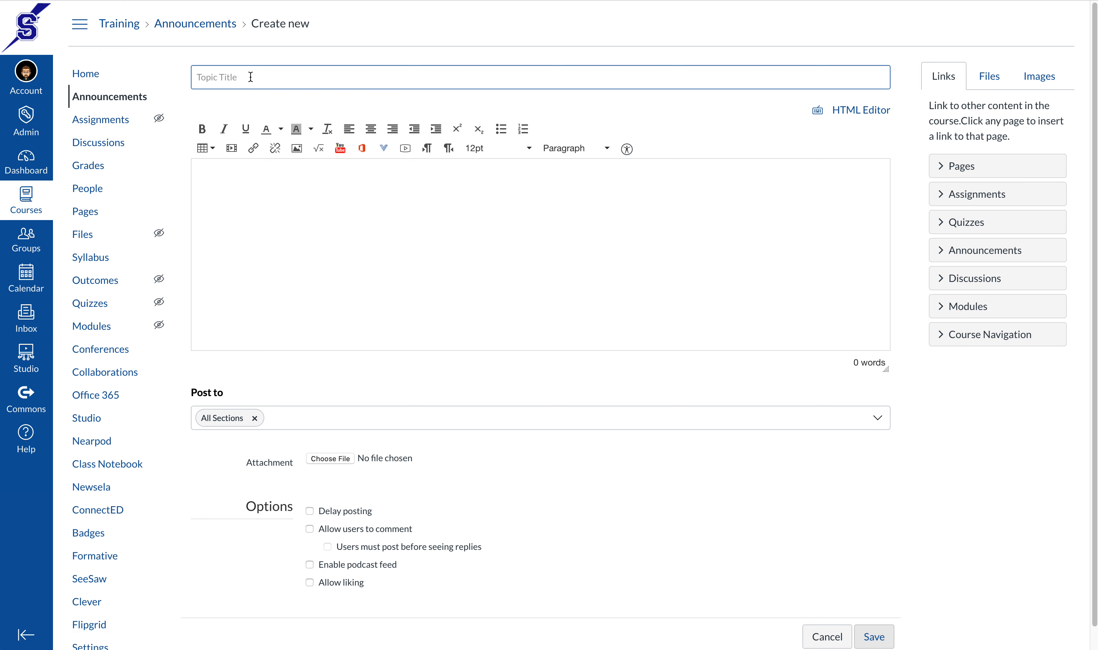
text(Media)
click(300, 206)
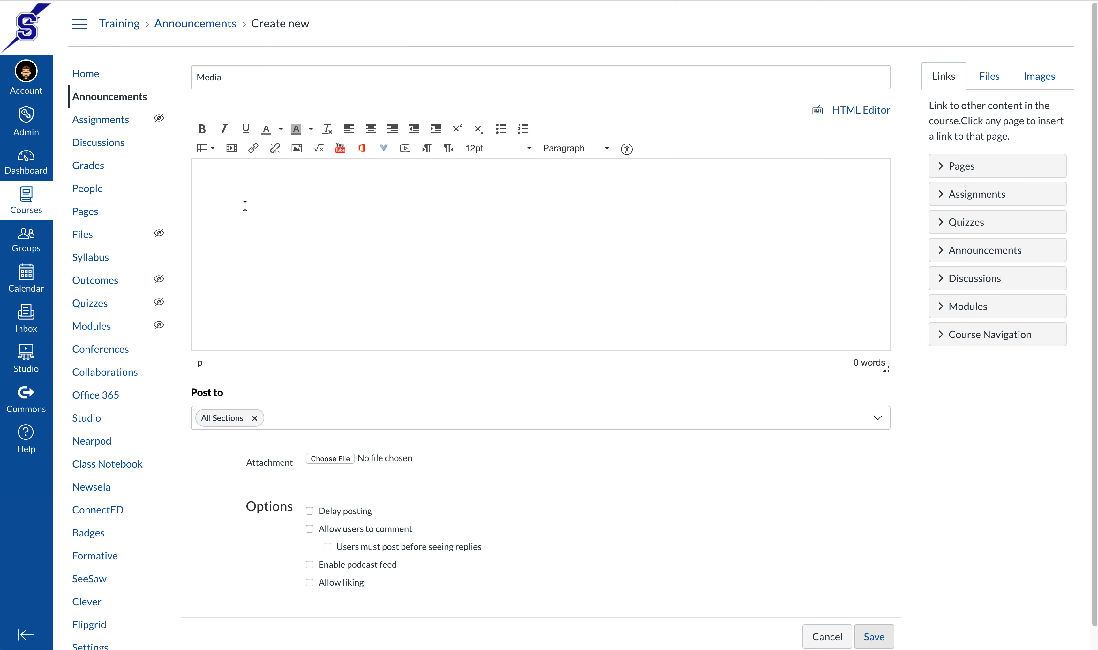
Record an audio-only media comment of about 7 seconds for the announcement body, with the webcam turned off
click(405, 149)
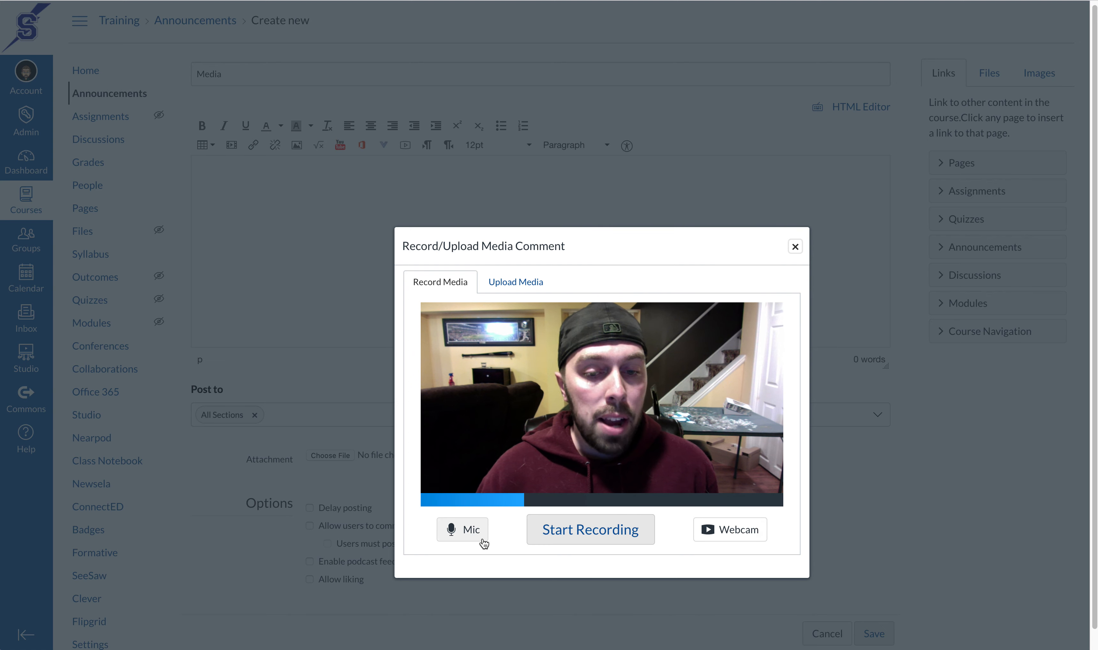
click(740, 534)
click(707, 584)
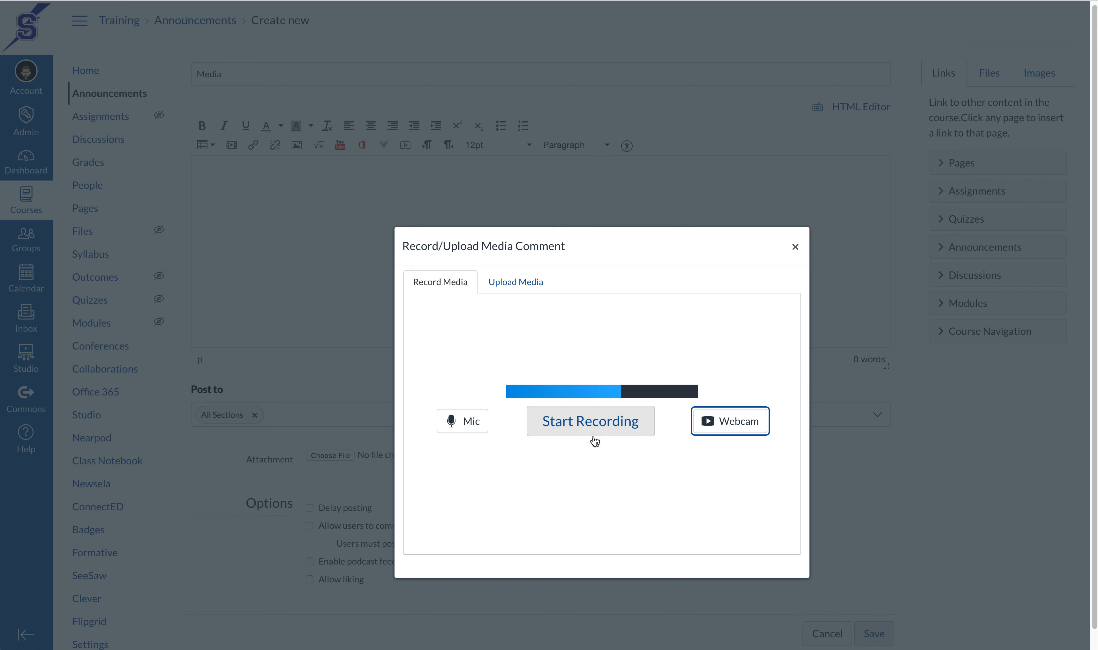
click(588, 420)
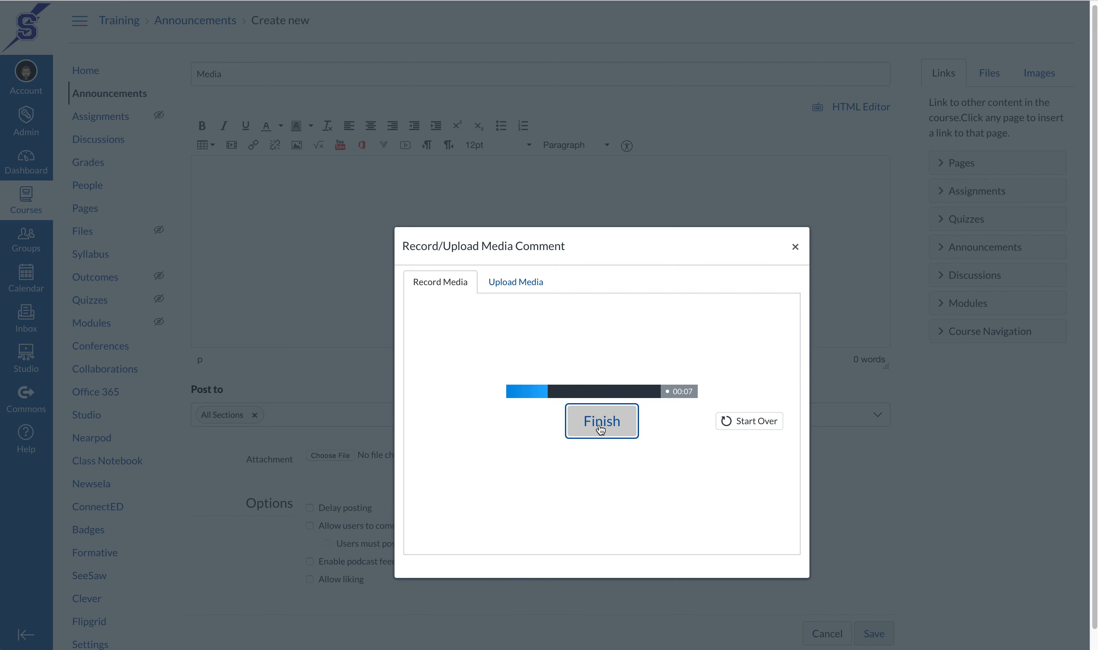
click(599, 429)
Save the recording under the name "Media" into the announcement body, and save the announcement
click(470, 417)
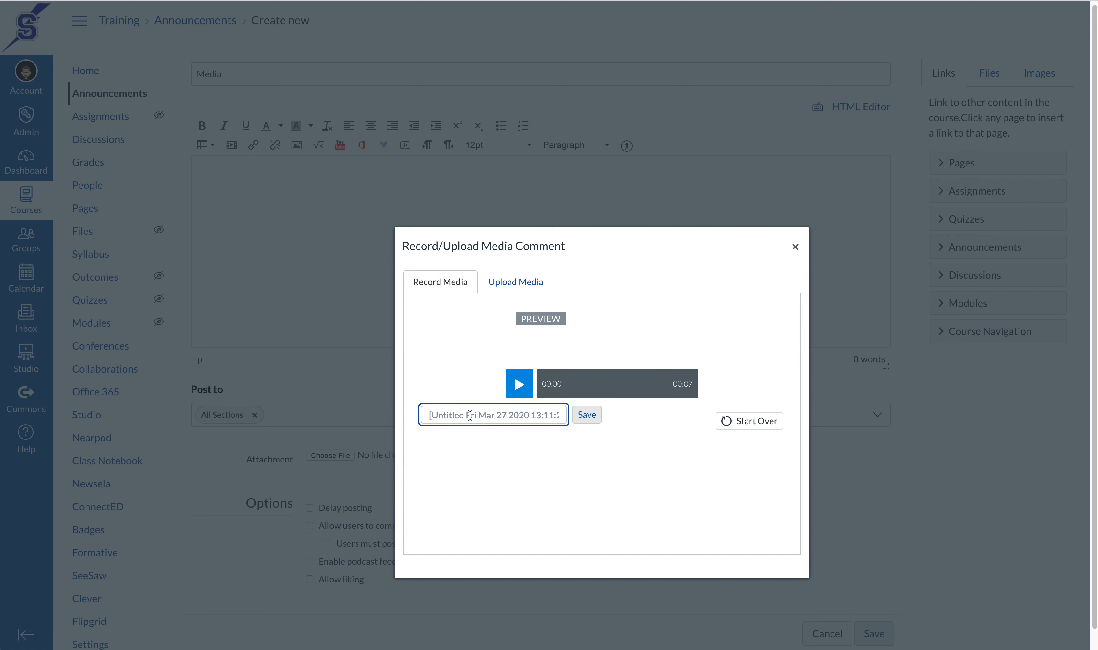
text(Media)
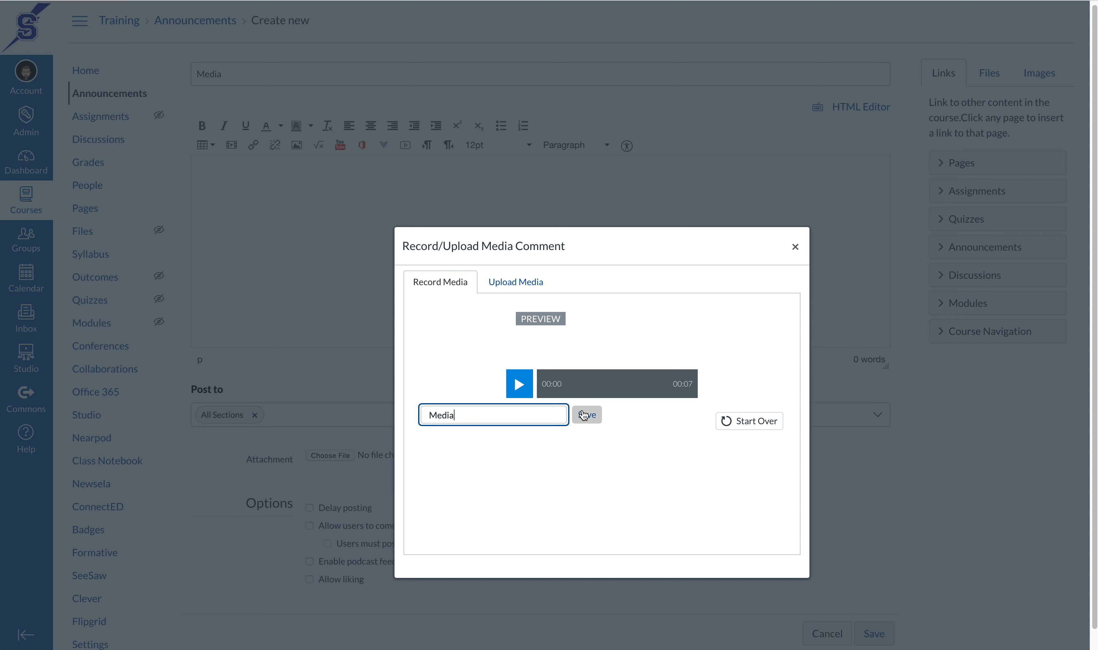
click(583, 415)
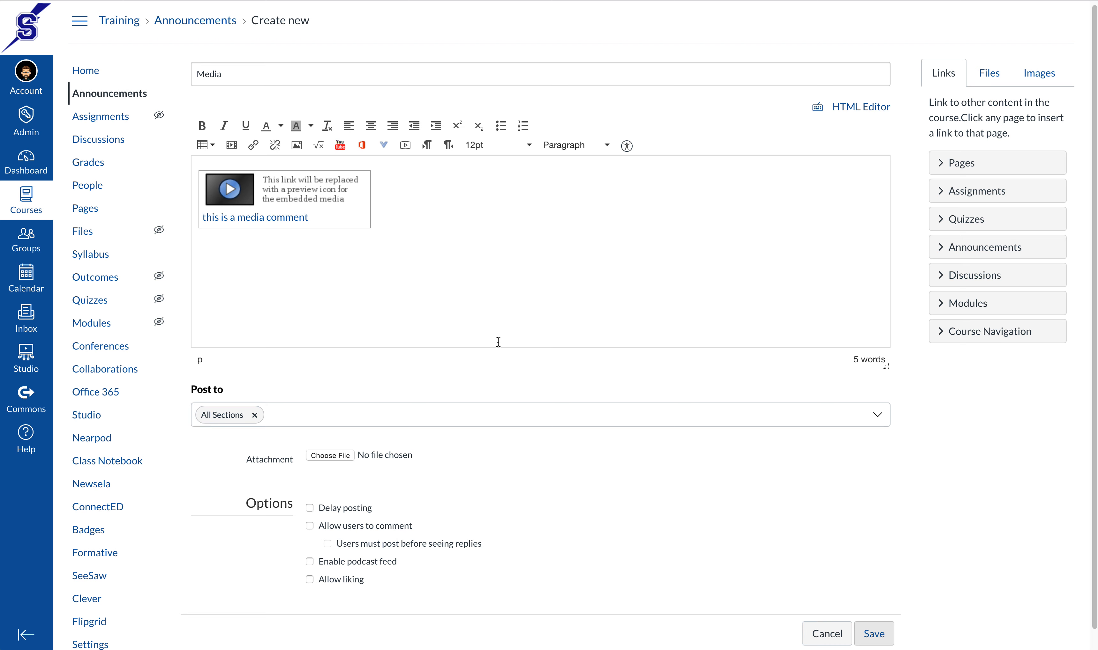
scroll(498, 343, down, 1)
click(862, 616)
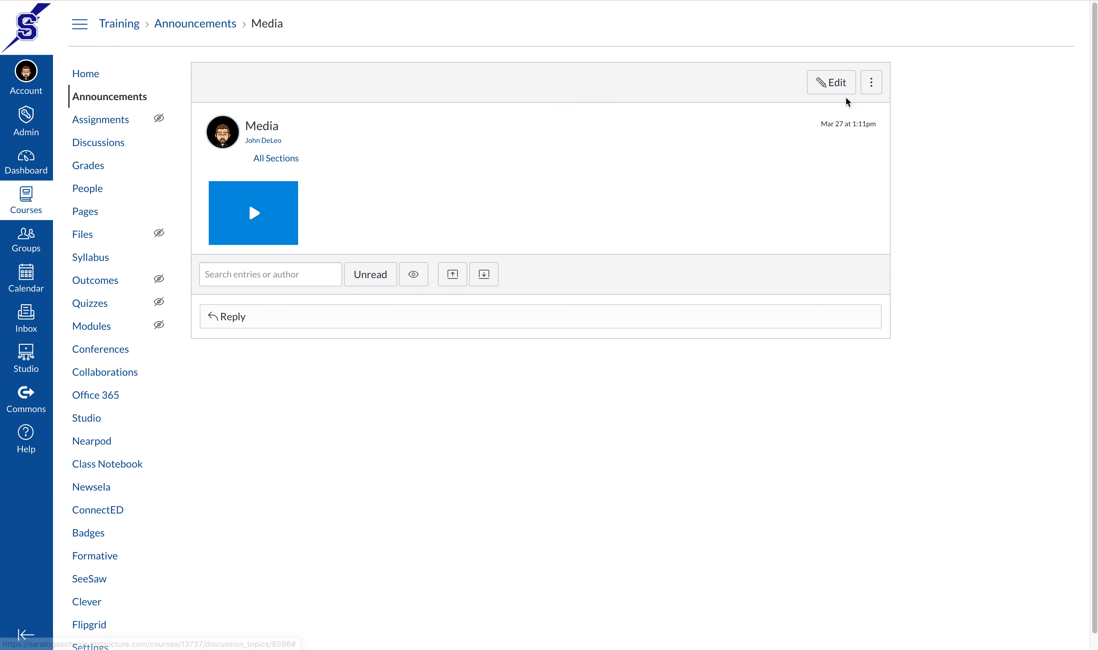
Reopen the Media announcement for editing, examine the audio and video file upload options, and save it without adding anything
click(840, 88)
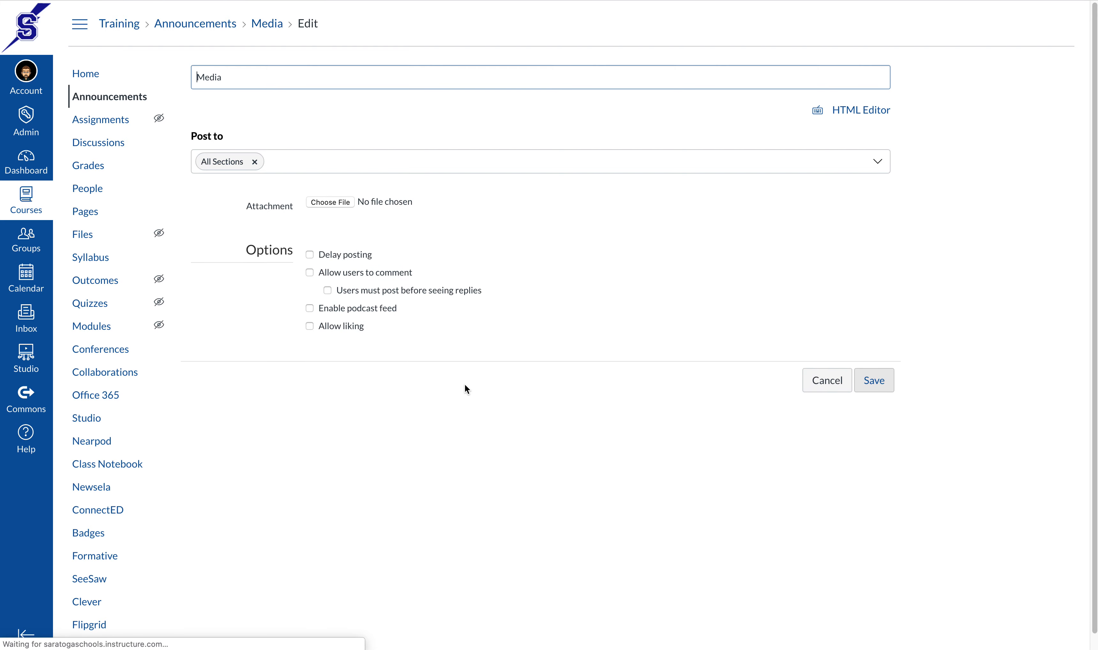
click(448, 227)
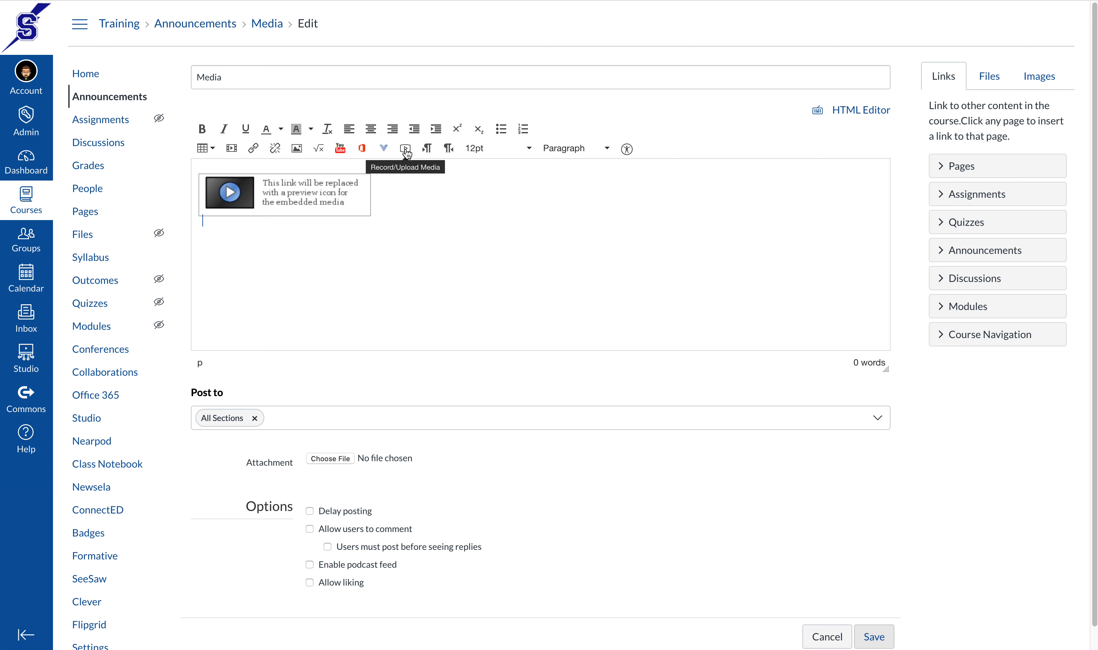
click(405, 149)
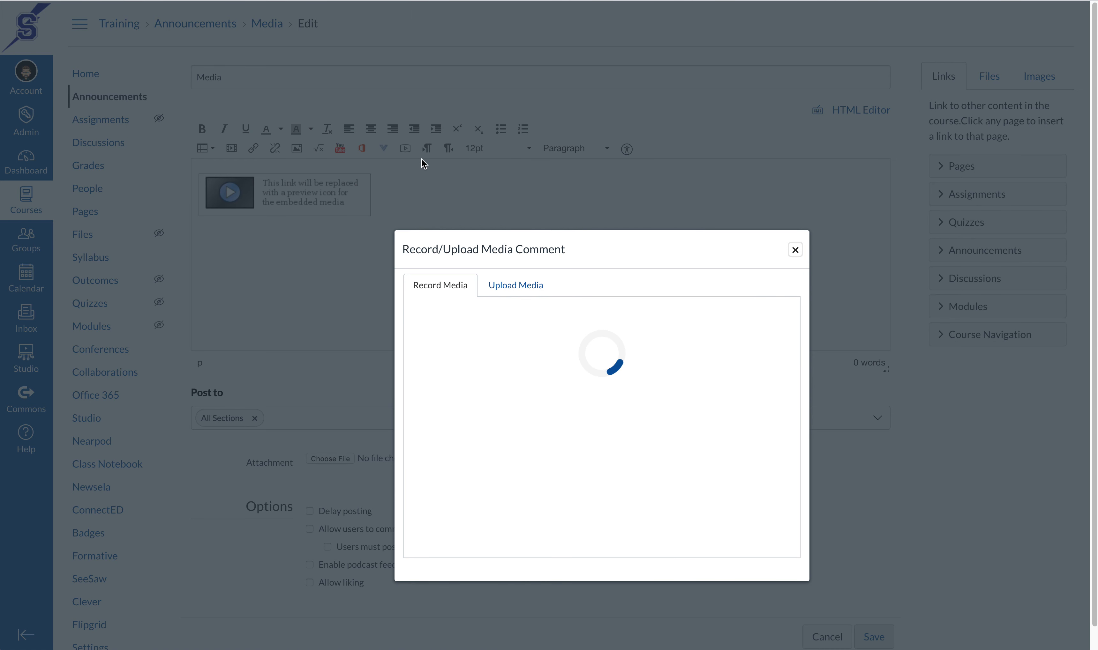
click(522, 285)
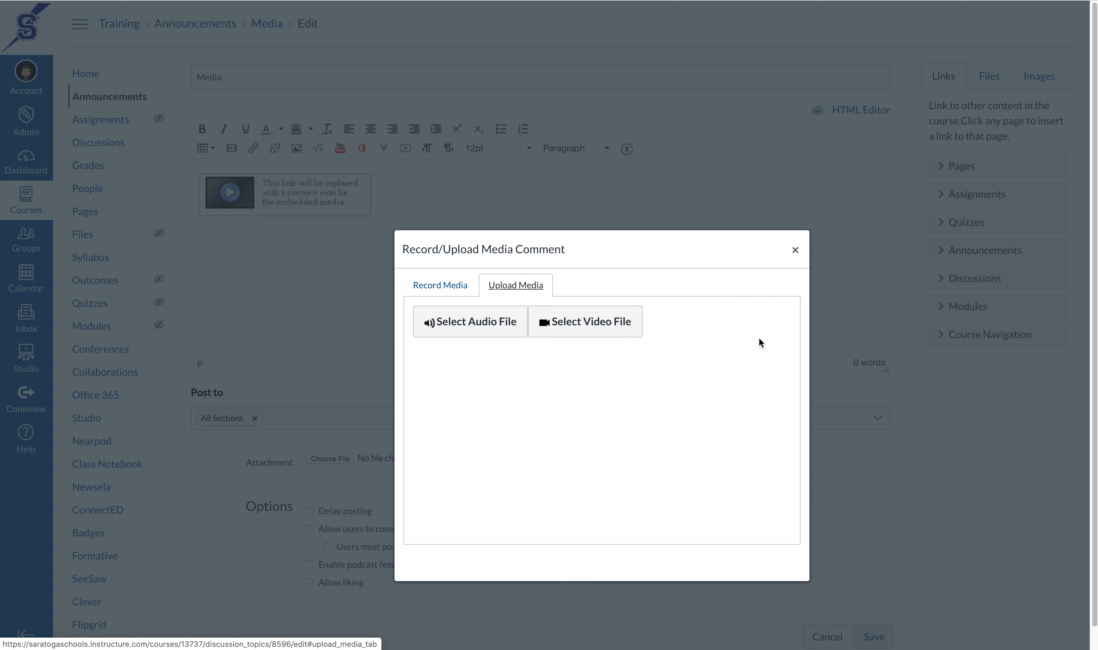
click(795, 250)
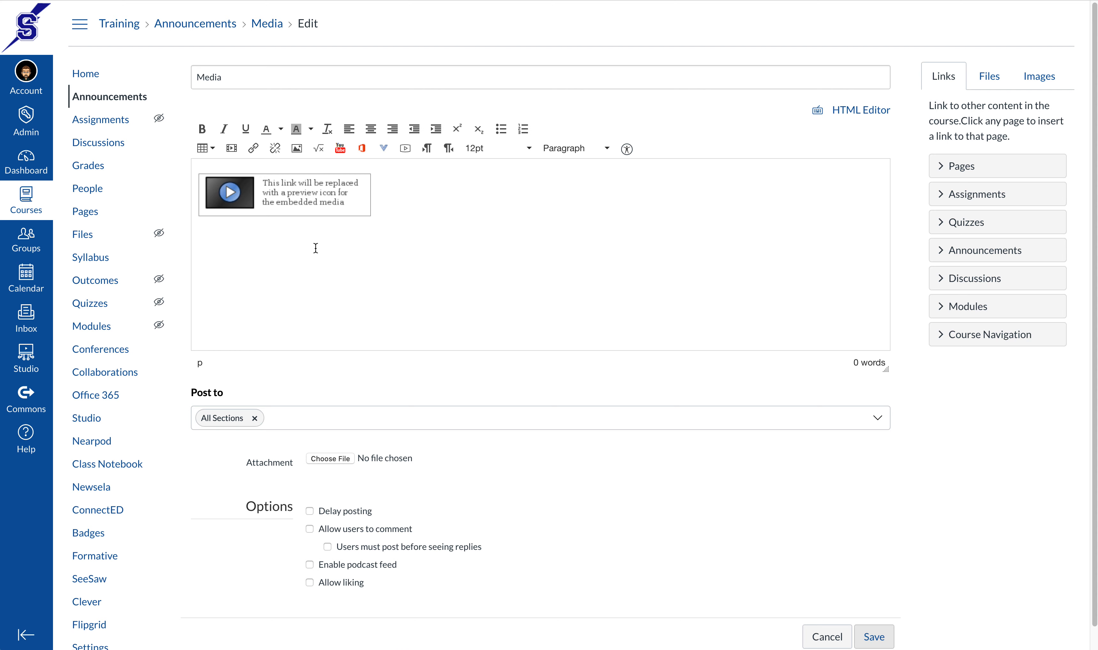
scroll(561, 346, down, 1)
click(876, 617)
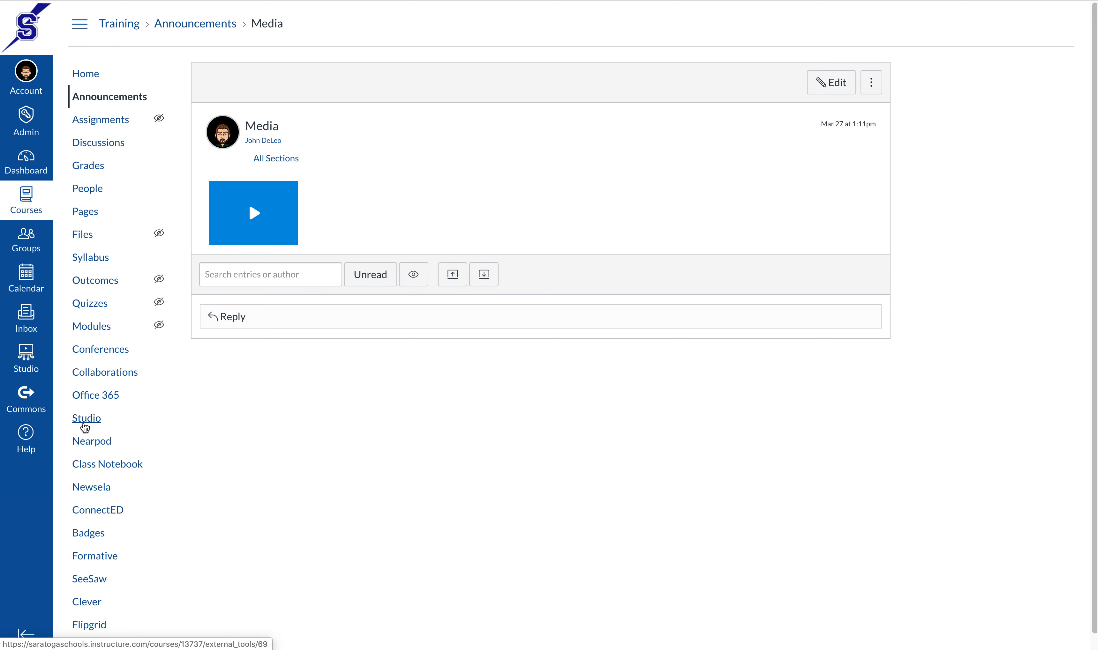
Open the course's Studio collection and examine the options for adding media files or a YouTube video
click(83, 425)
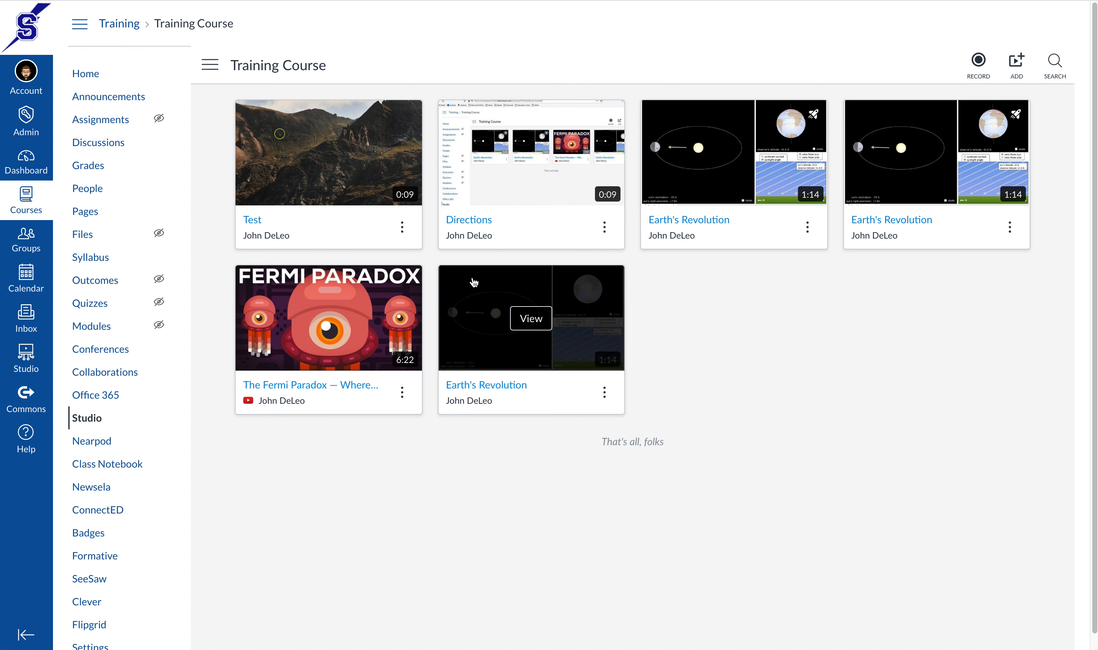
click(1020, 71)
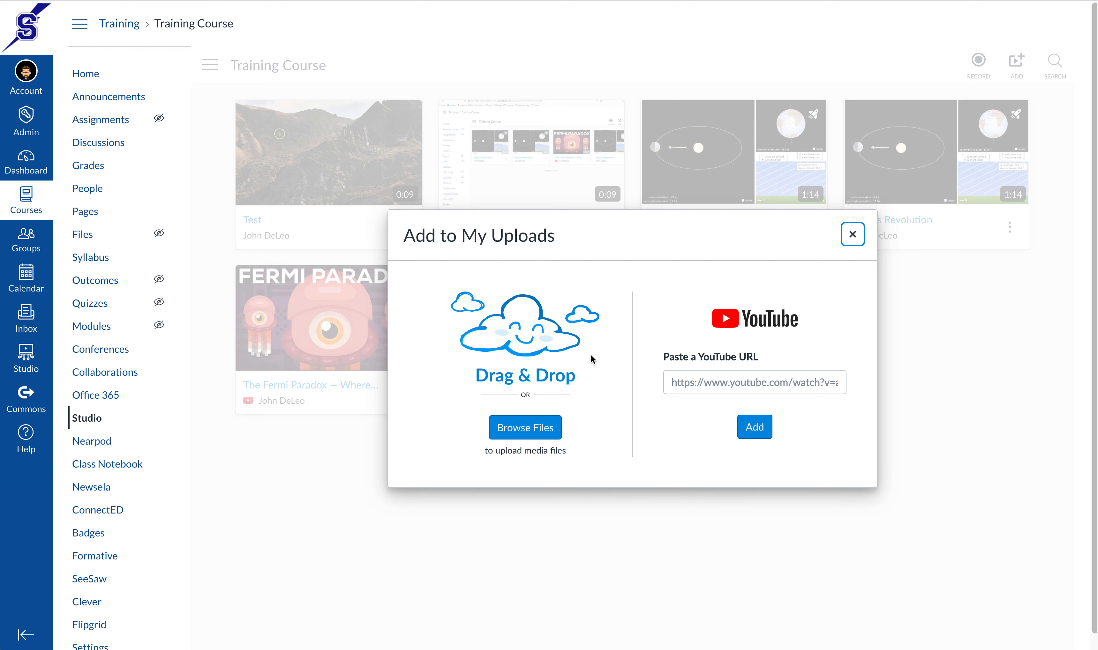
click(684, 379)
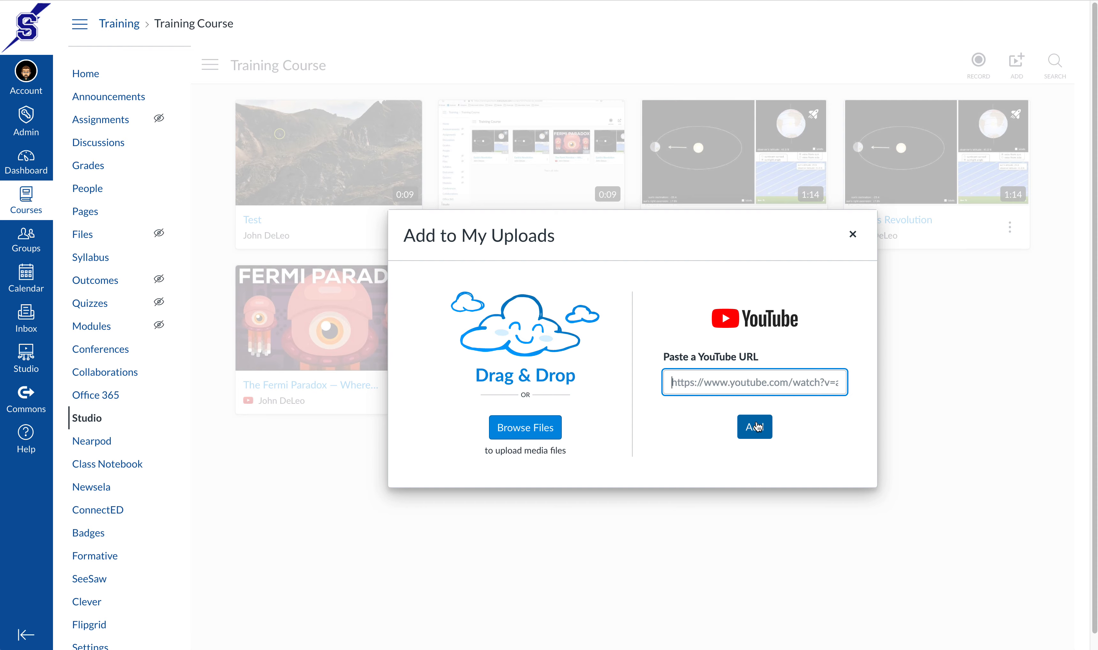
click(853, 234)
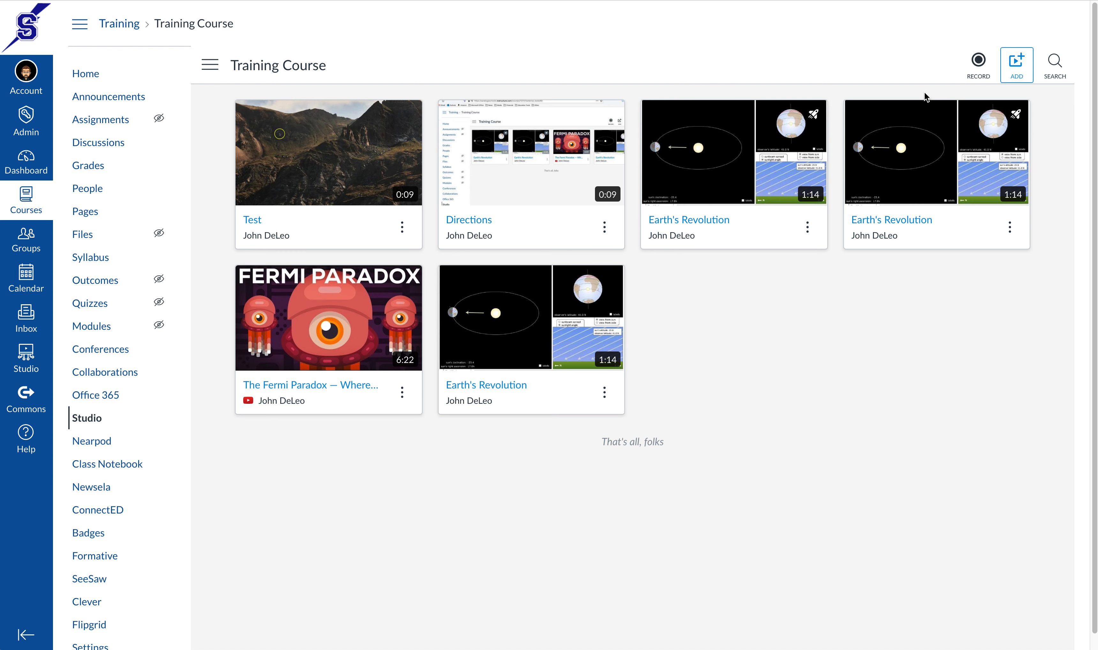
Launch the Studio screen capture recorder and fit a 1322 x 766 recording frame over the course collection
click(980, 64)
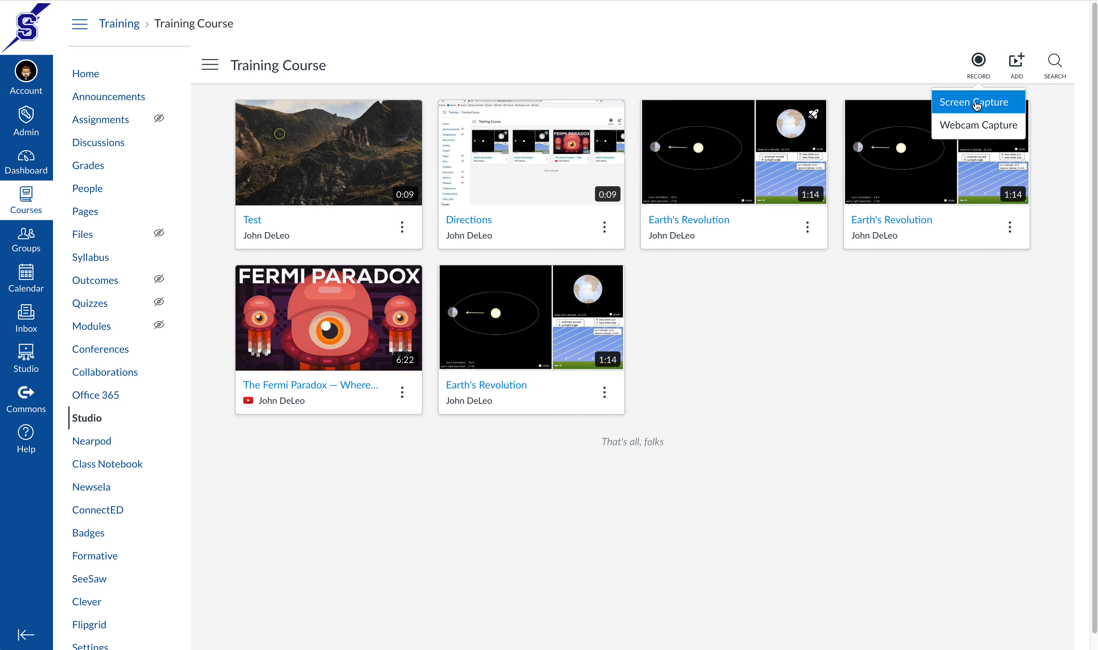
click(974, 107)
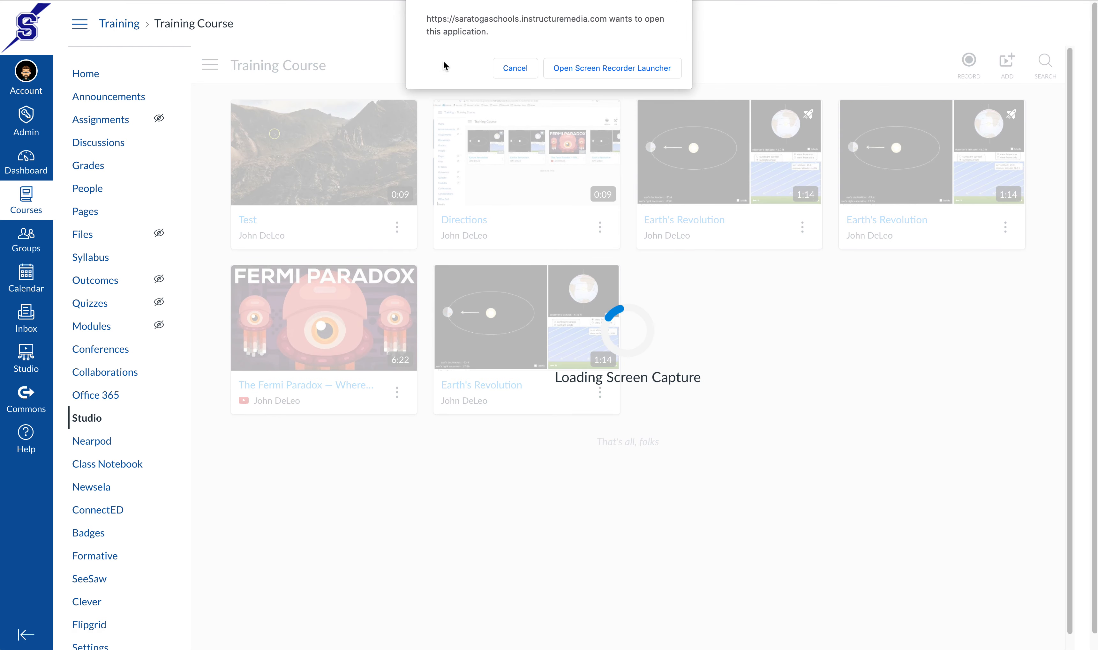
click(582, 67)
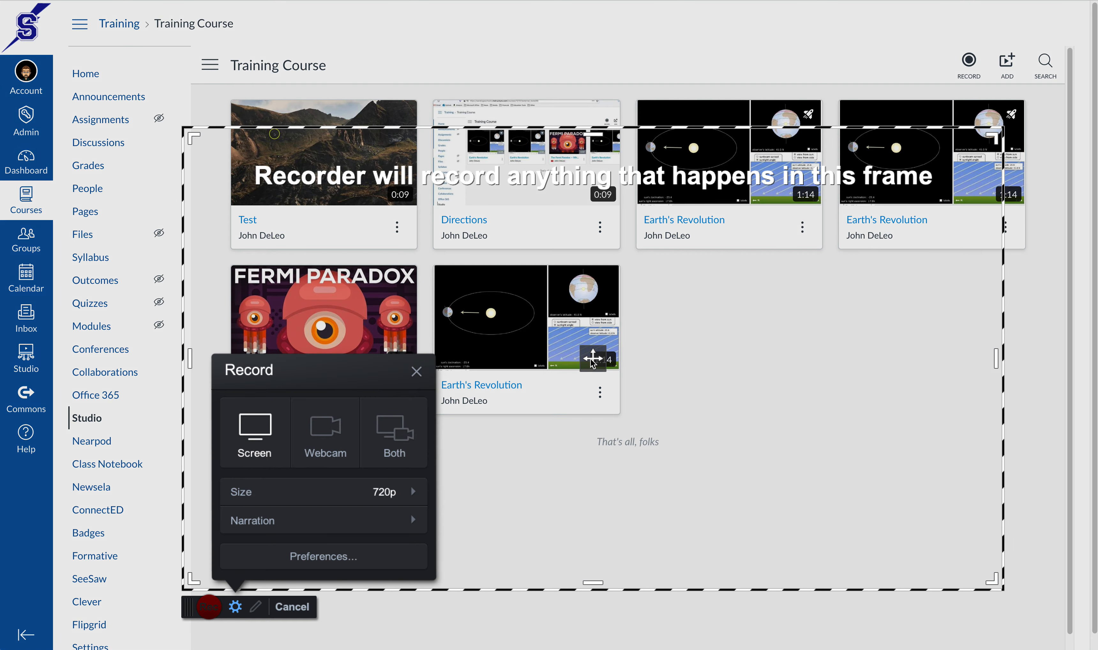
drag(592, 361, 554, 302)
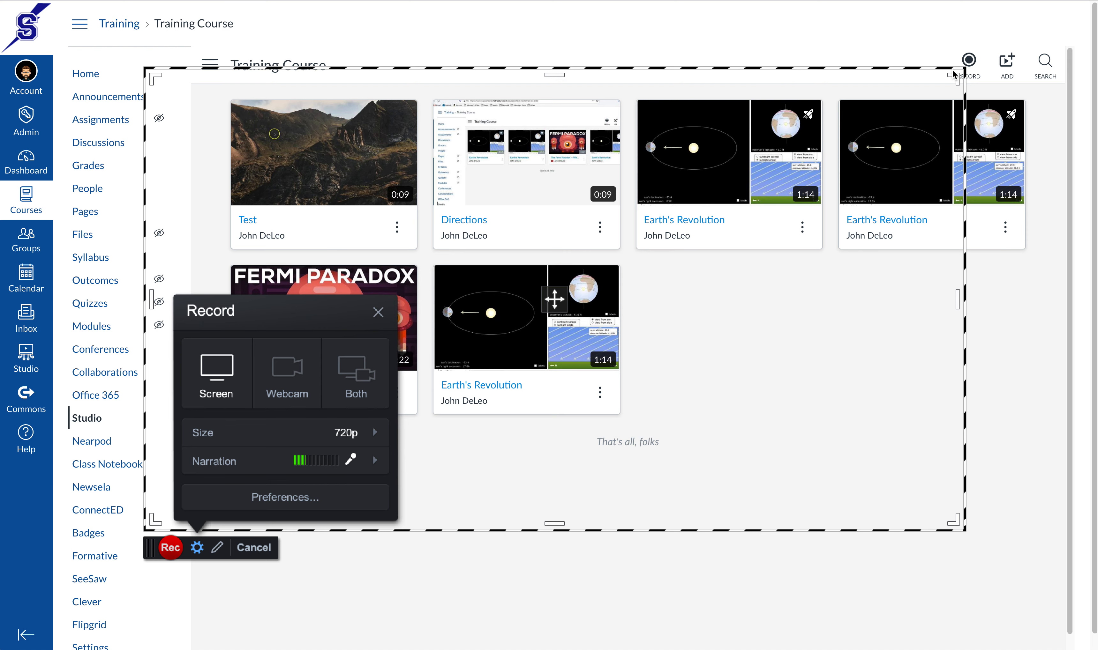
drag(953, 75, 992, 51)
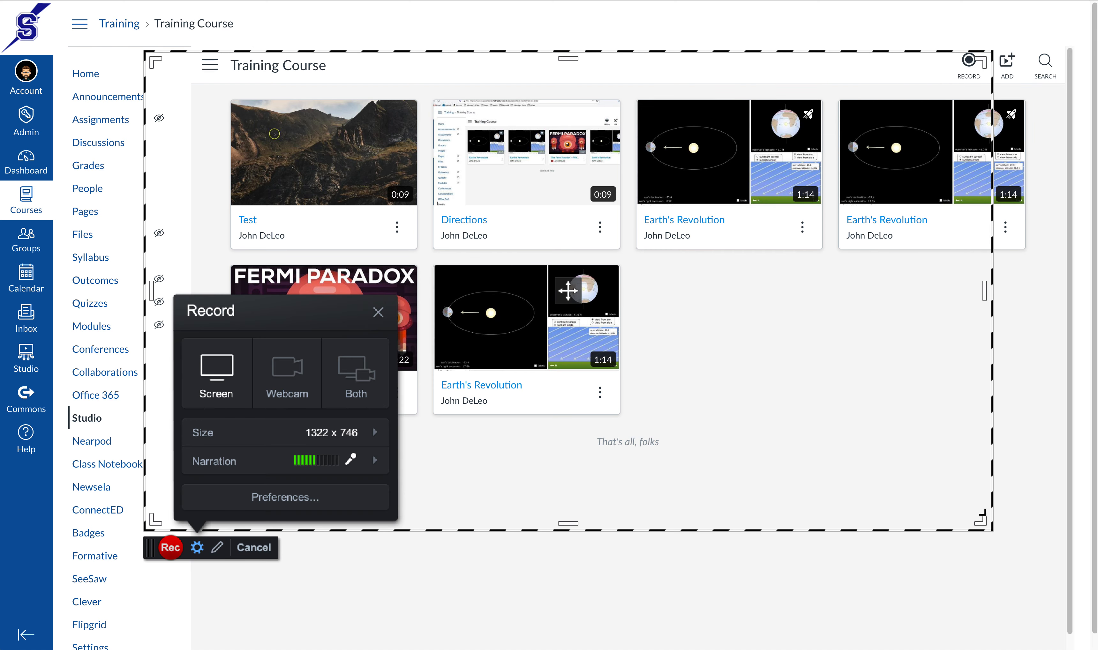
mouse_move(981, 520)
mouse_down()
mouse_move(935, 460)
mouse_move(982, 535)
mouse_up()
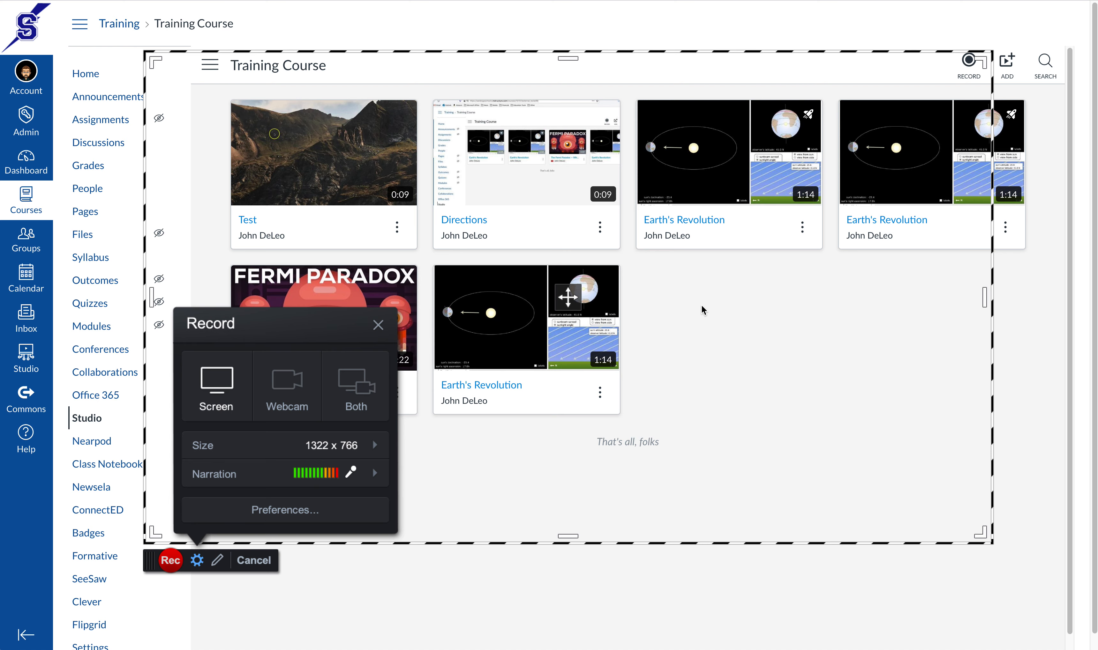
Record about 12 seconds of the framed screen area and finish the recording
click(171, 560)
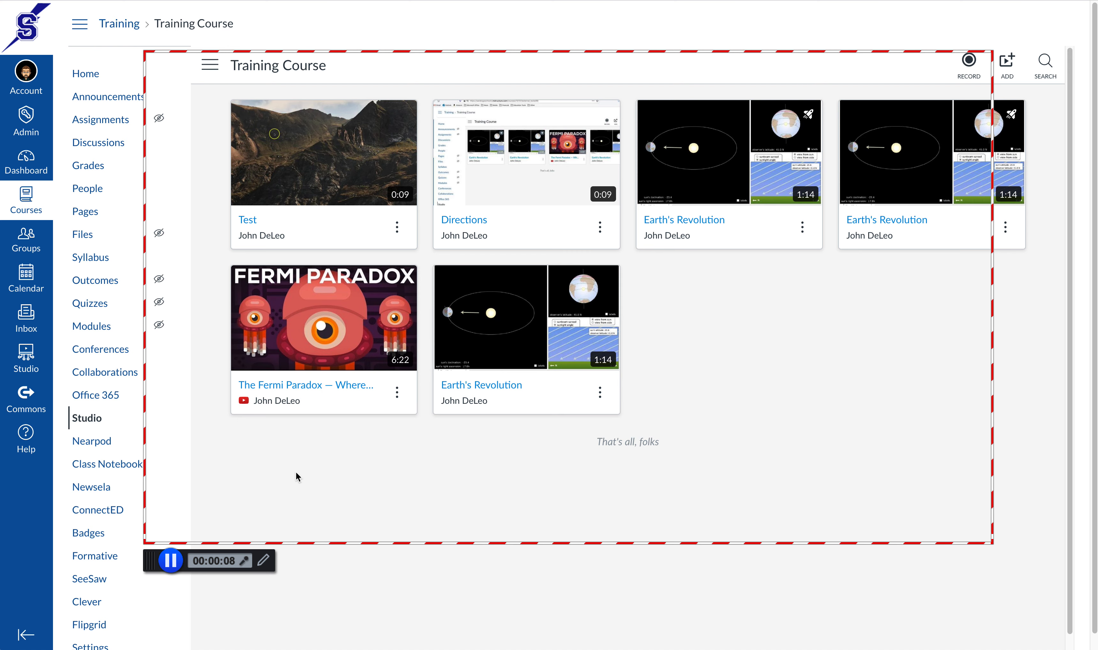
click(171, 561)
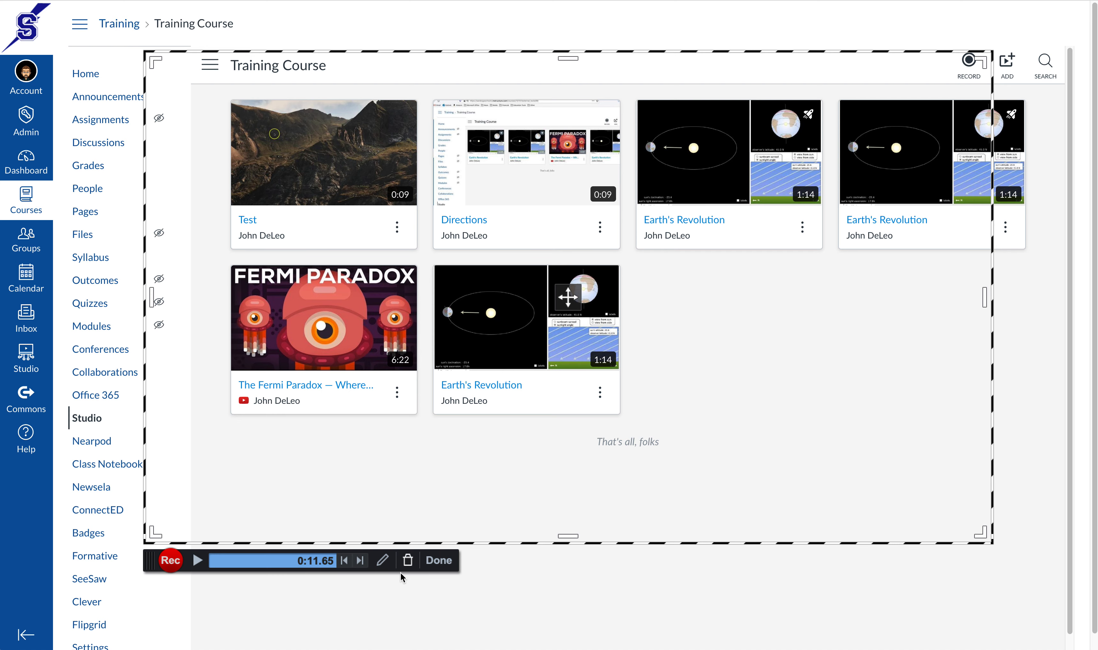
click(436, 565)
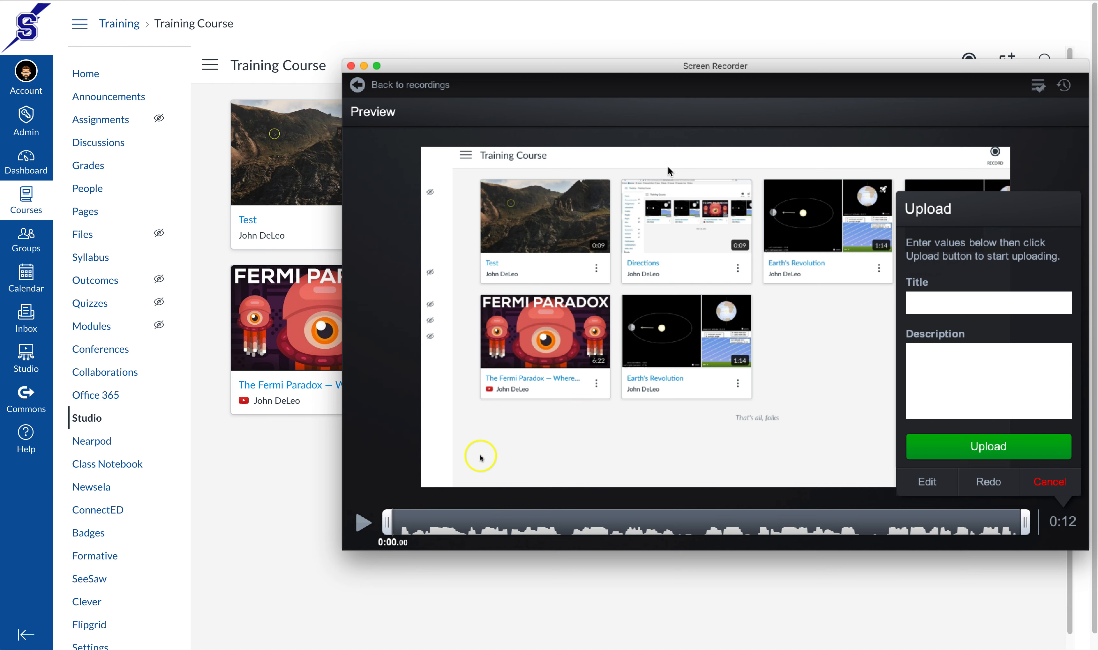
Trim the recording to start at 0:00.96 and cut its end so about 10 seconds are published
drag(634, 73, 457, 89)
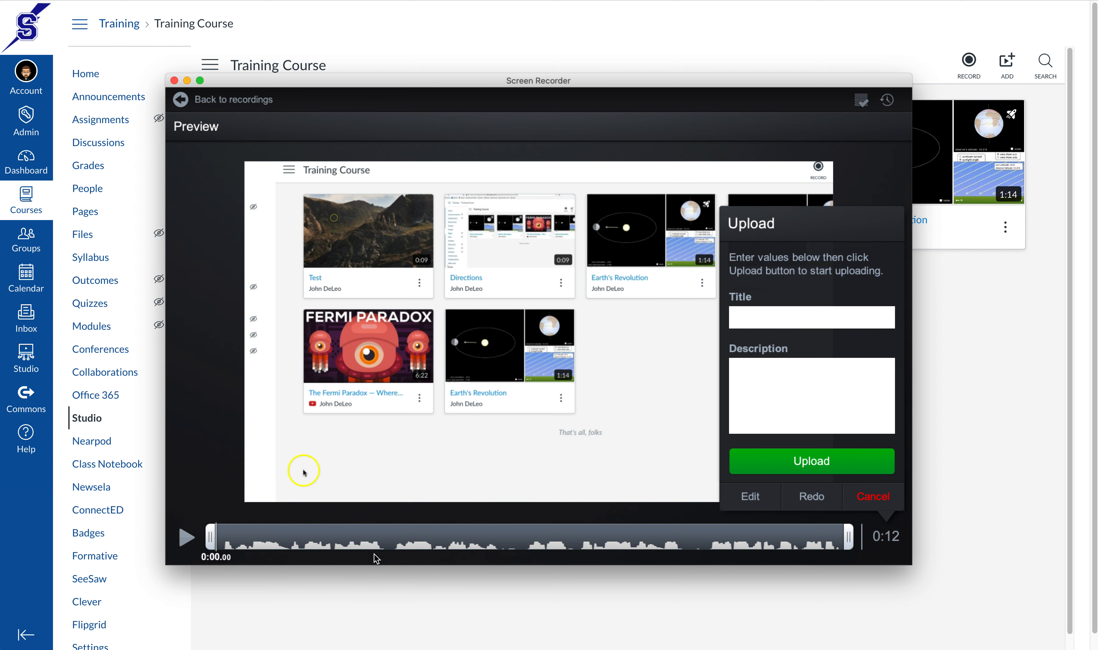
drag(213, 534, 262, 539)
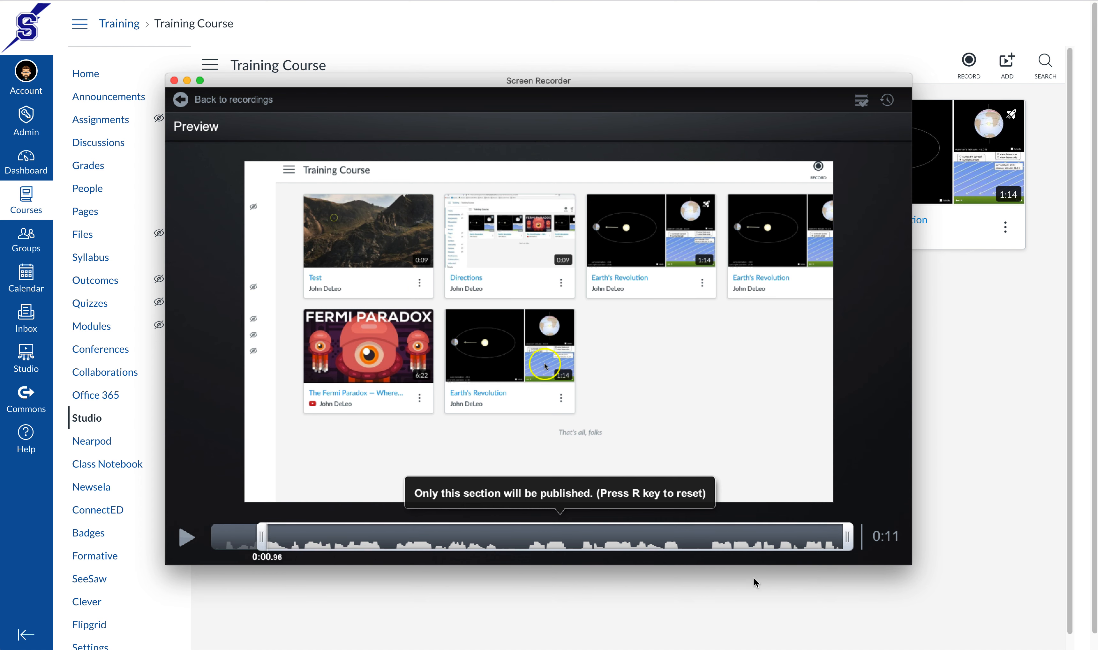
drag(847, 537, 796, 537)
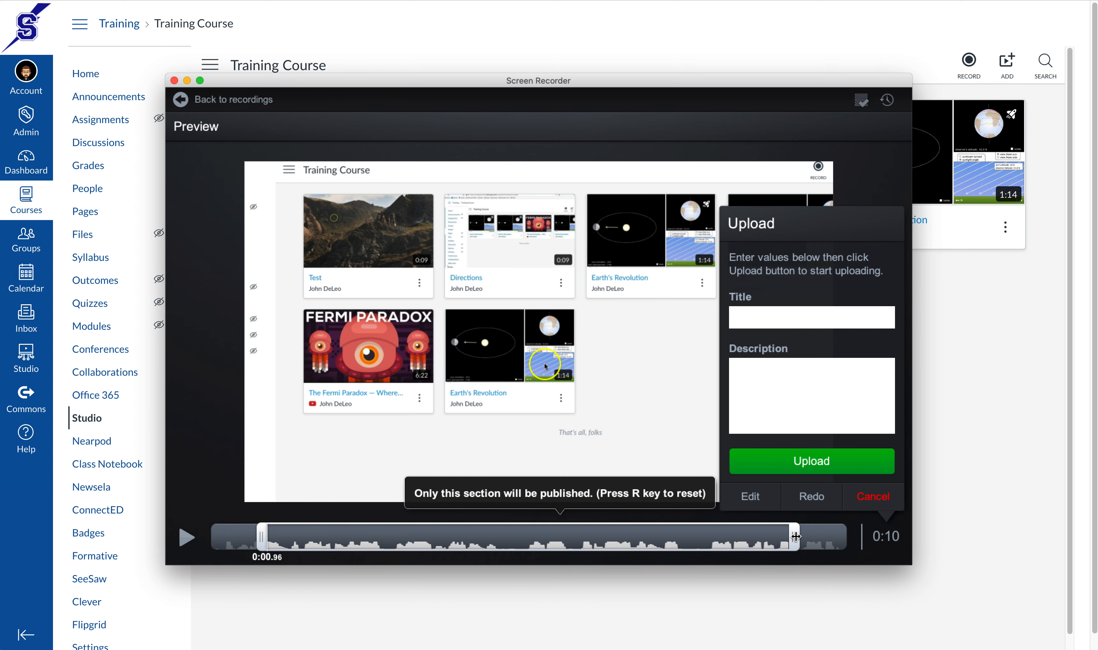
Title the trimmed screen recording "Media" and upload it to Studio
click(798, 322)
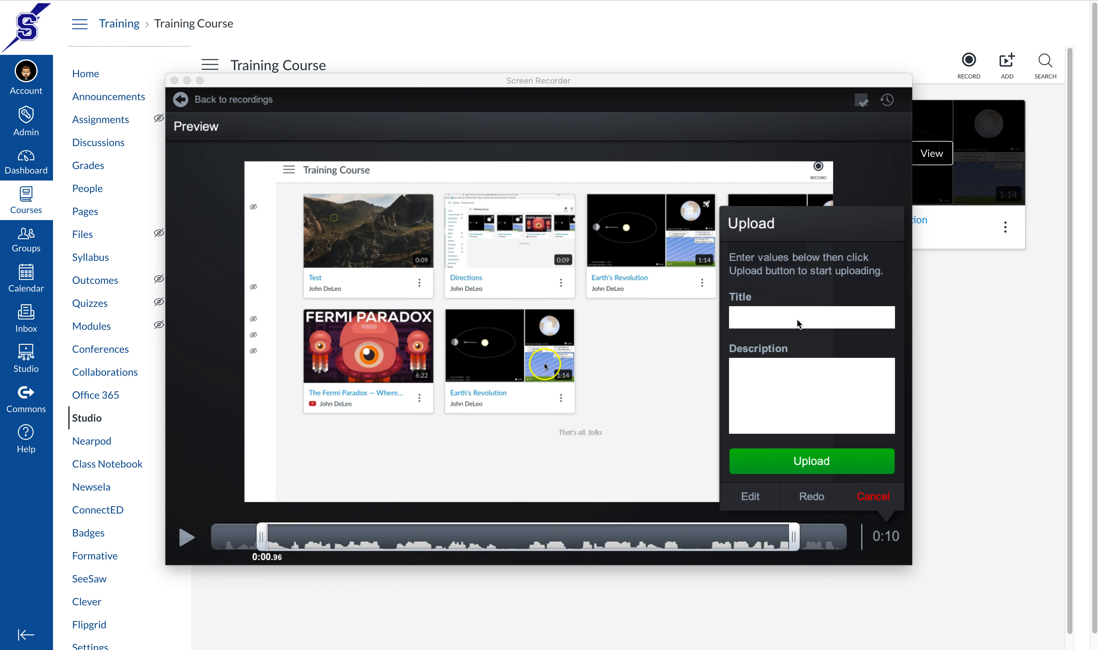
text(Media)
click(836, 461)
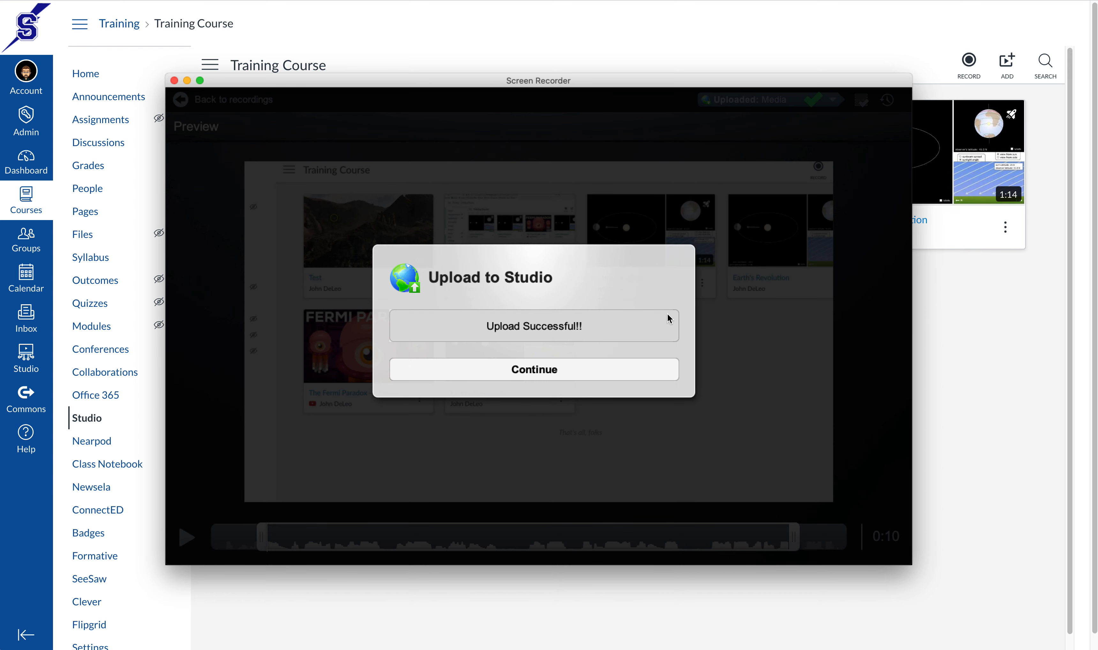
click(568, 360)
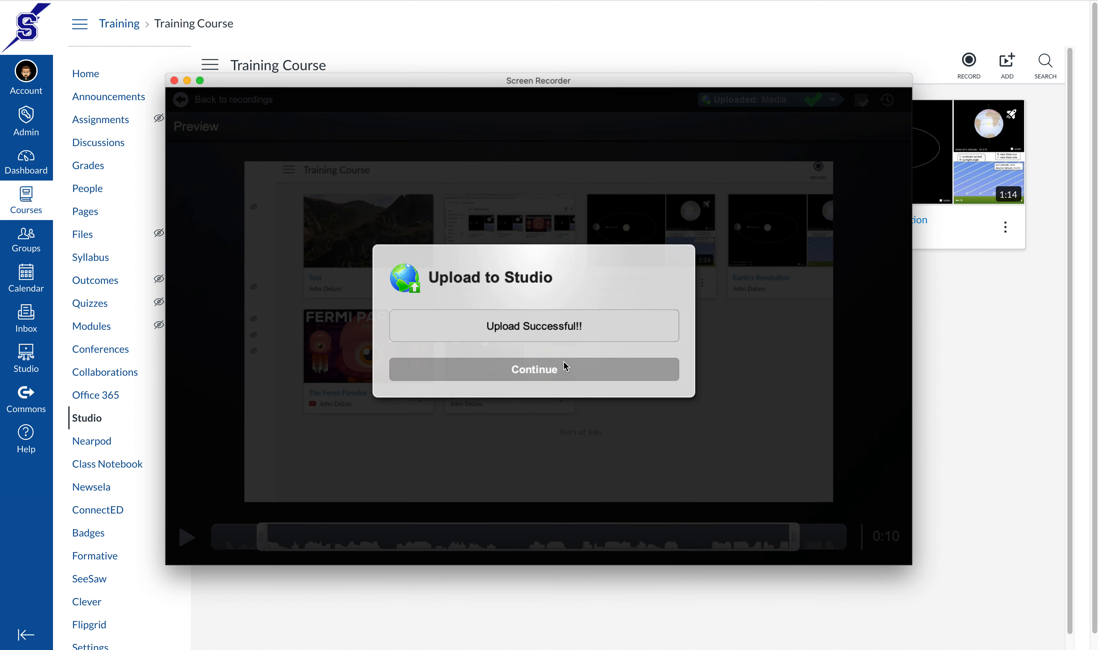
Close the upload confirmation and open the new Media recording from the course's Studio collection
click(539, 373)
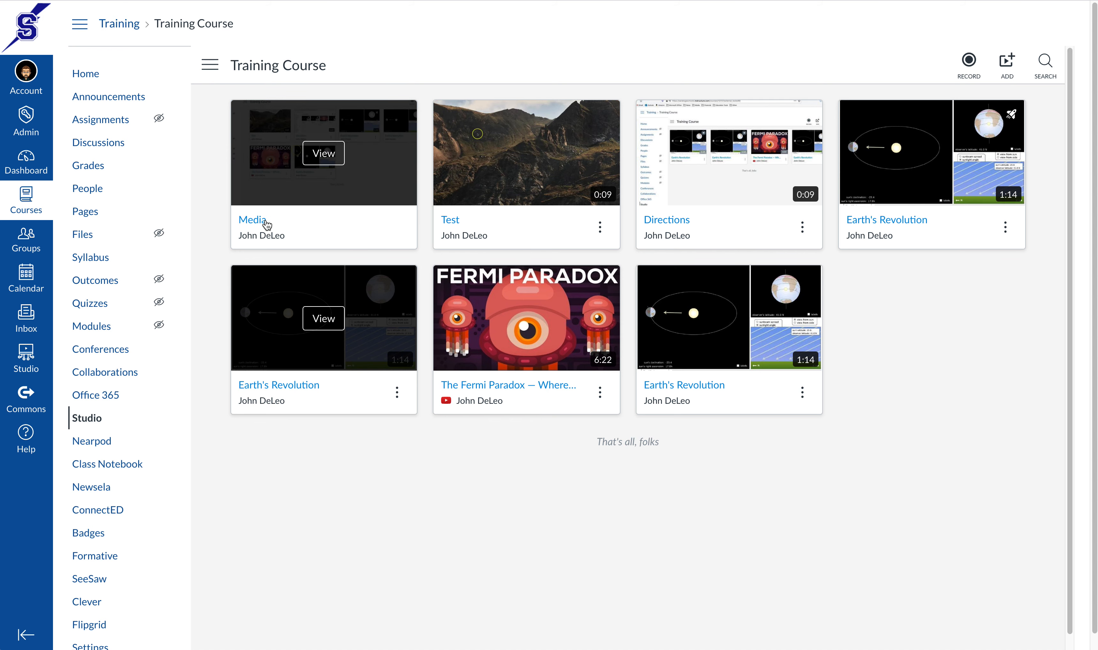
click(309, 158)
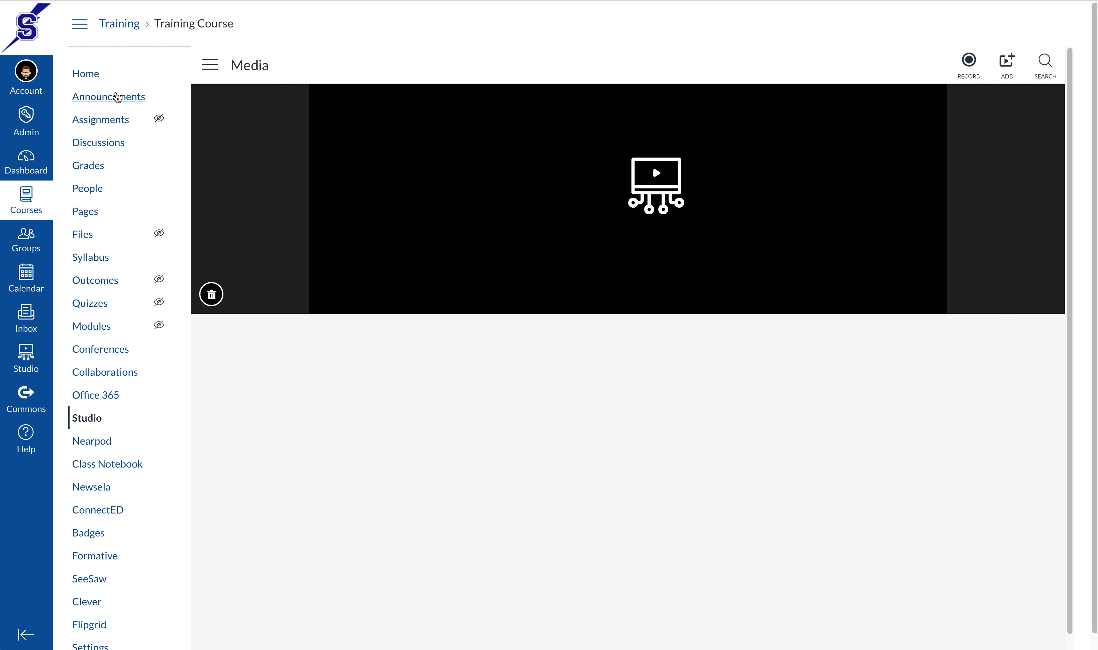
Open the course's Media announcement for editing and place the cursor in its body with the existing embedded media
click(110, 99)
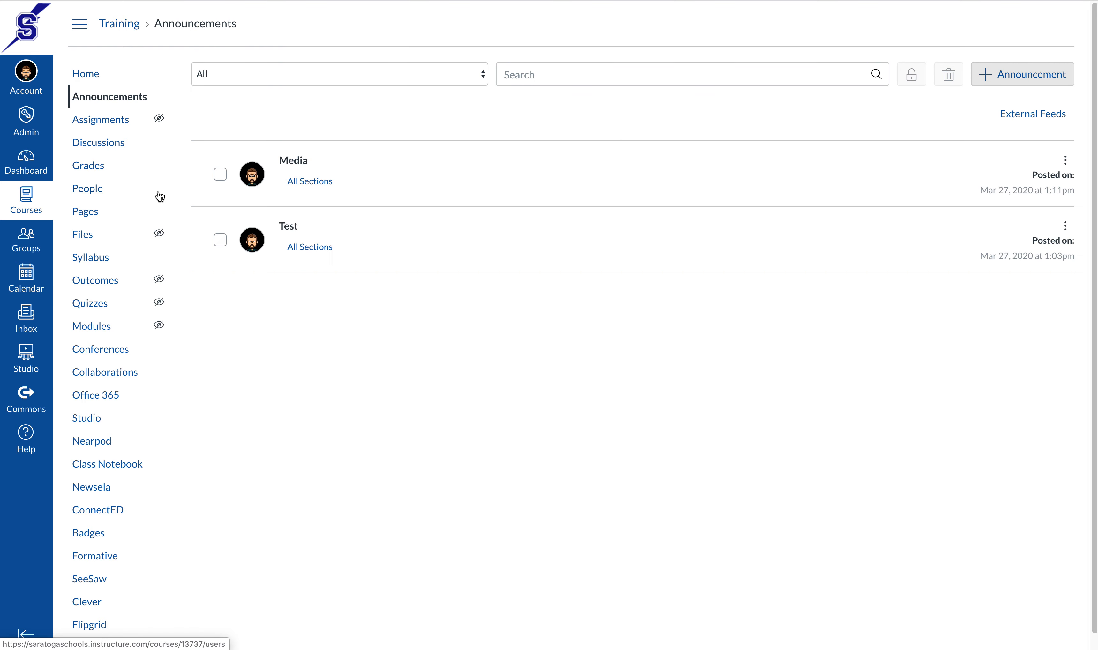
click(292, 165)
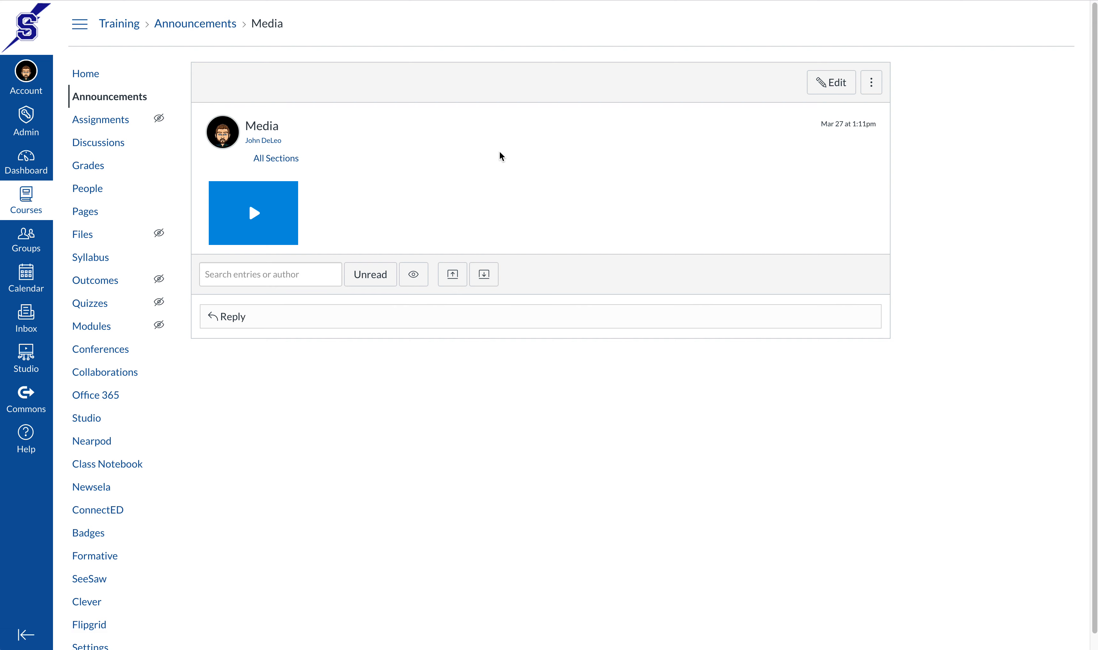
click(832, 85)
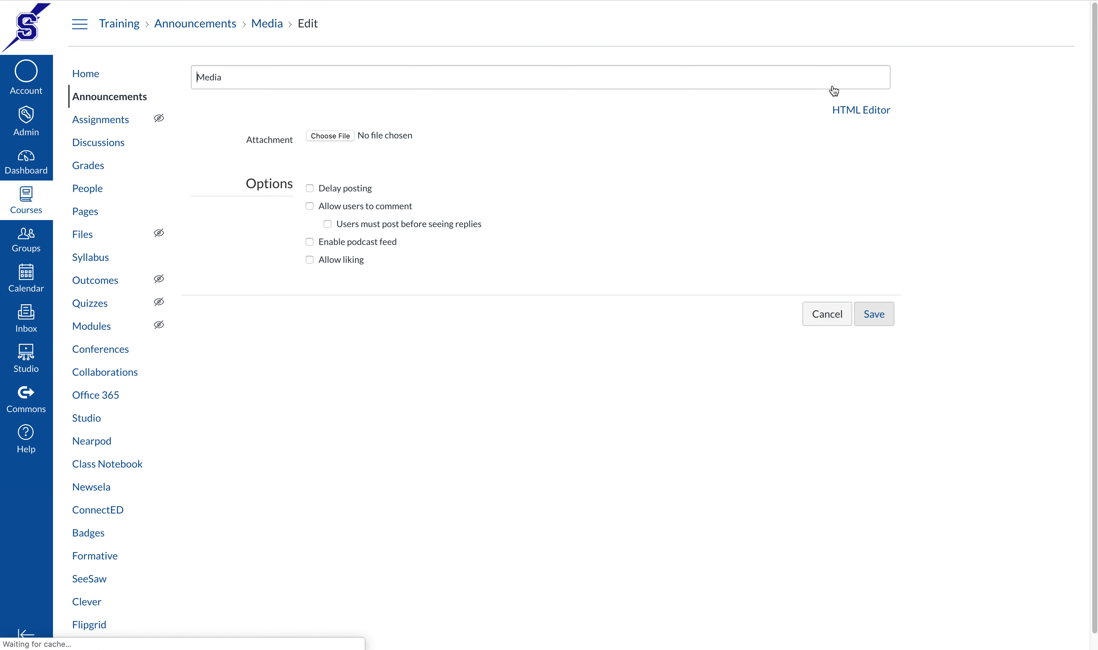
click(528, 253)
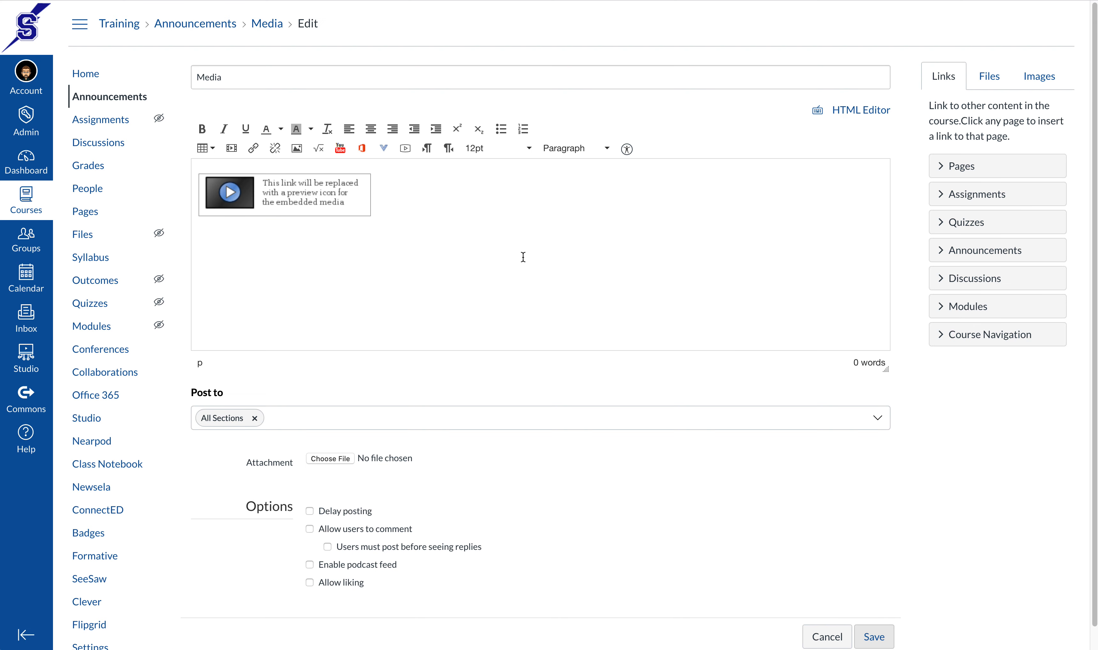
click(200, 254)
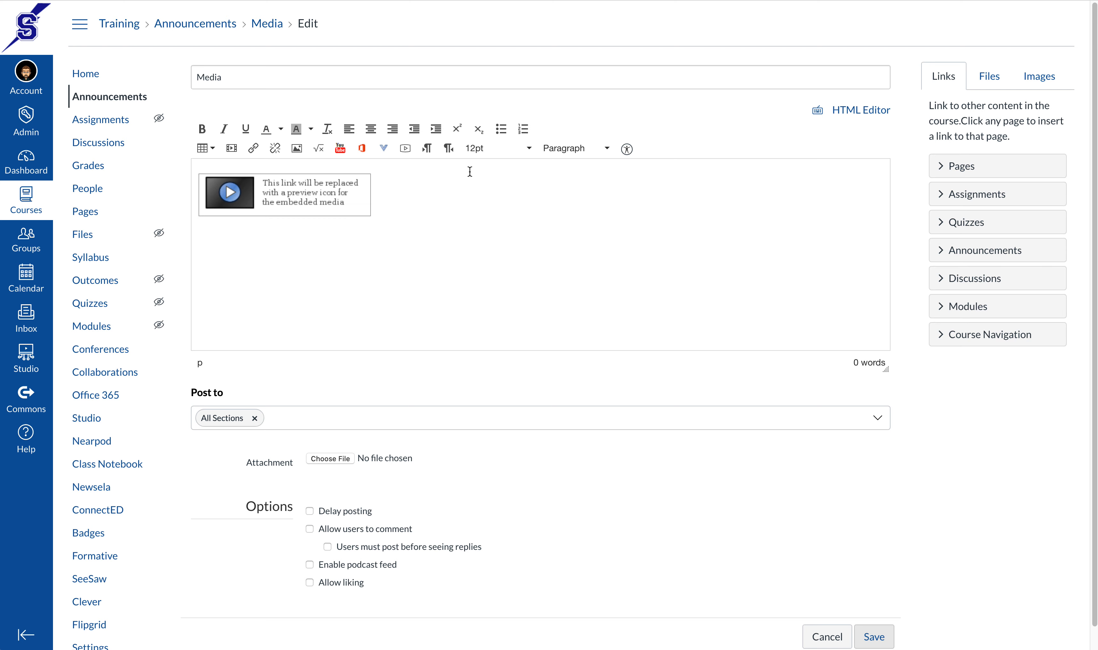
Embed the 0:10 Media recording from Arc in the announcement body, with comments allowed and the download option off
click(385, 152)
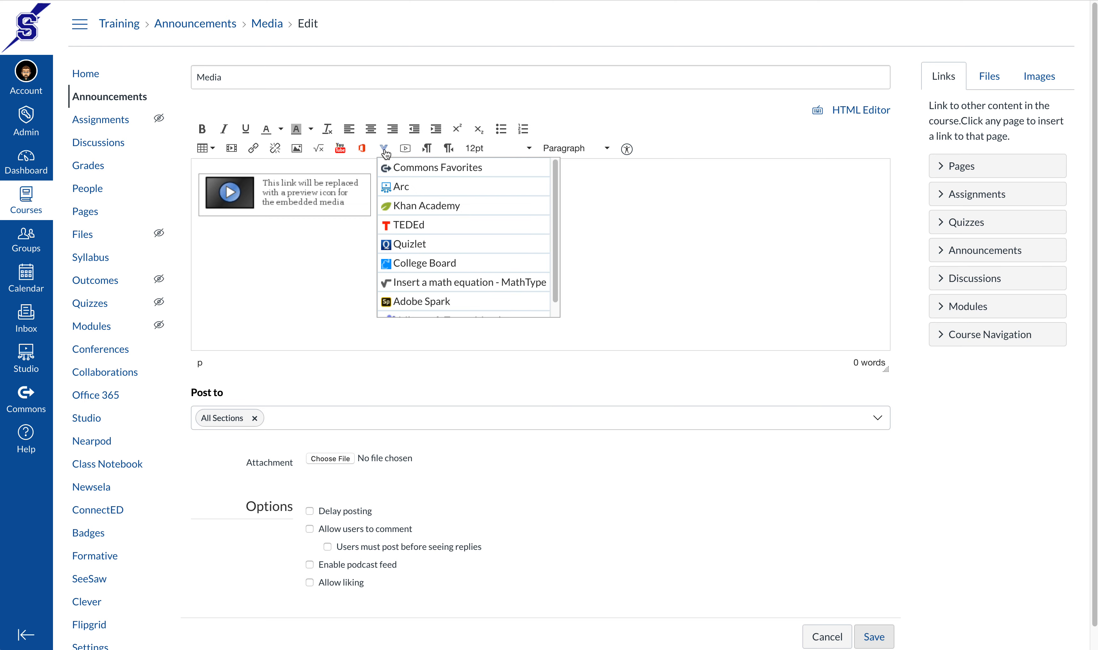
scroll(429, 240, down, 1)
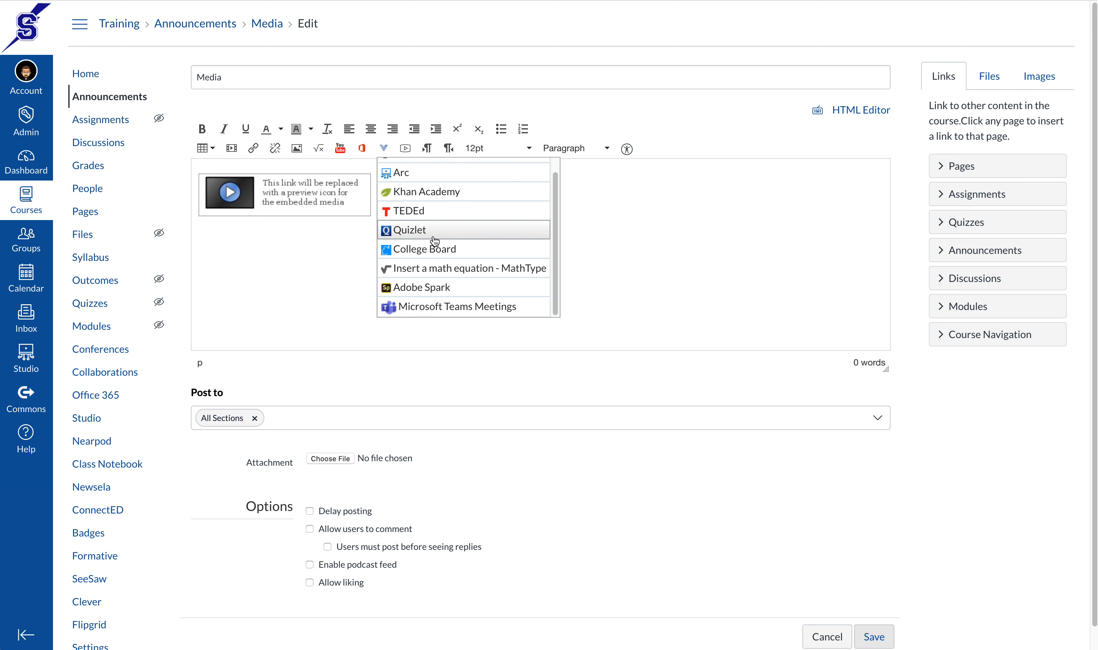
scroll(427, 231, up, 1)
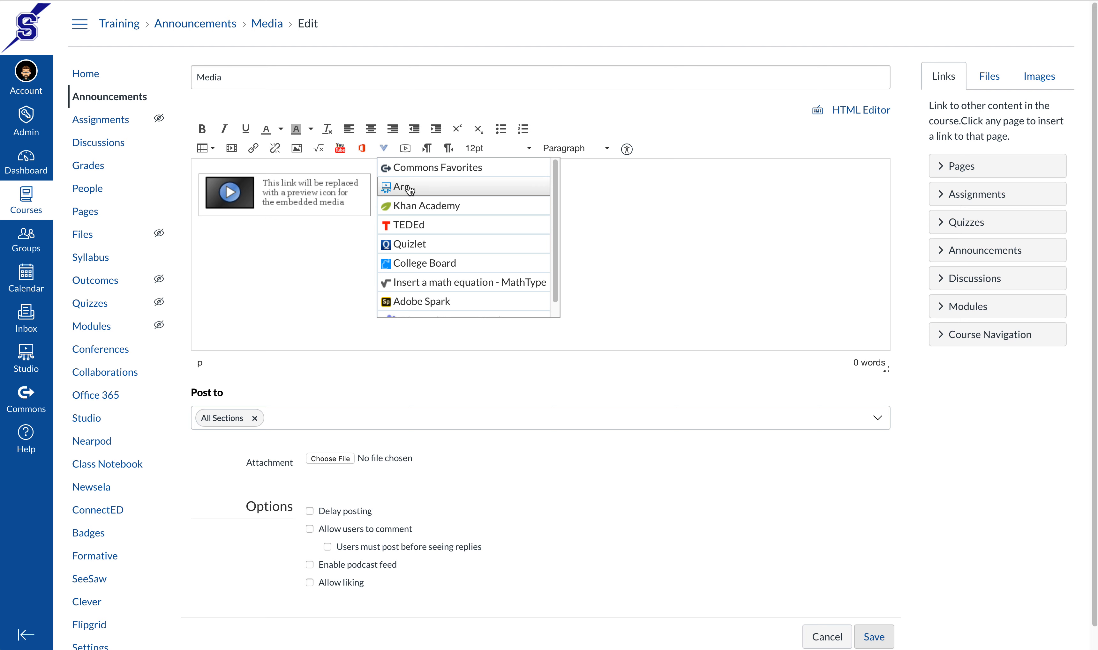
click(409, 190)
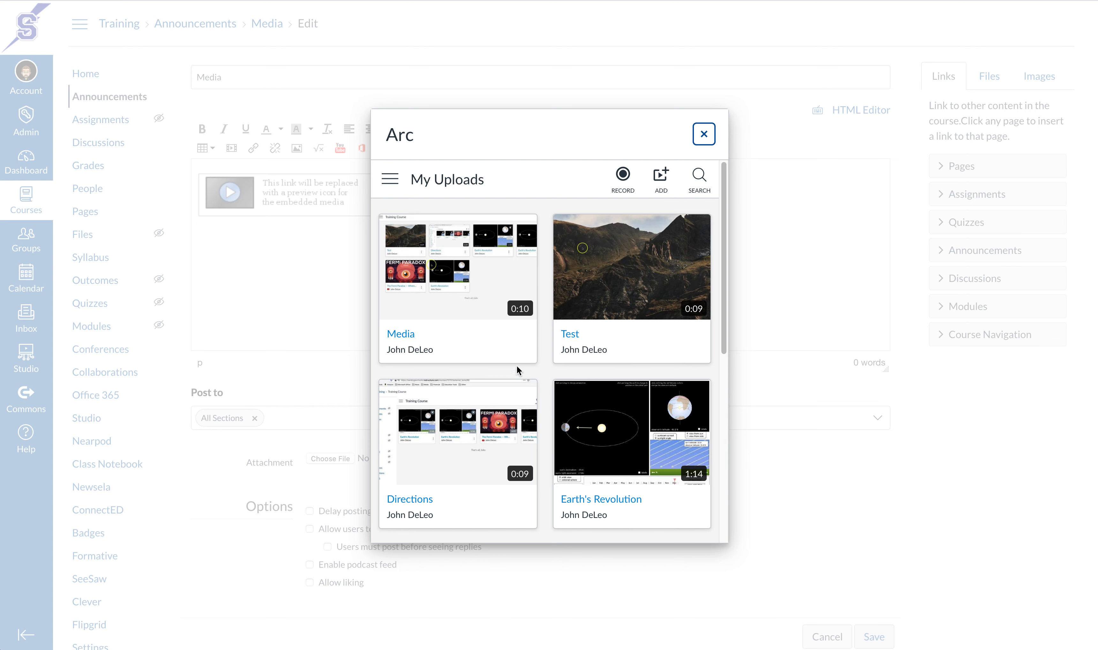
mouse_move(472, 287)
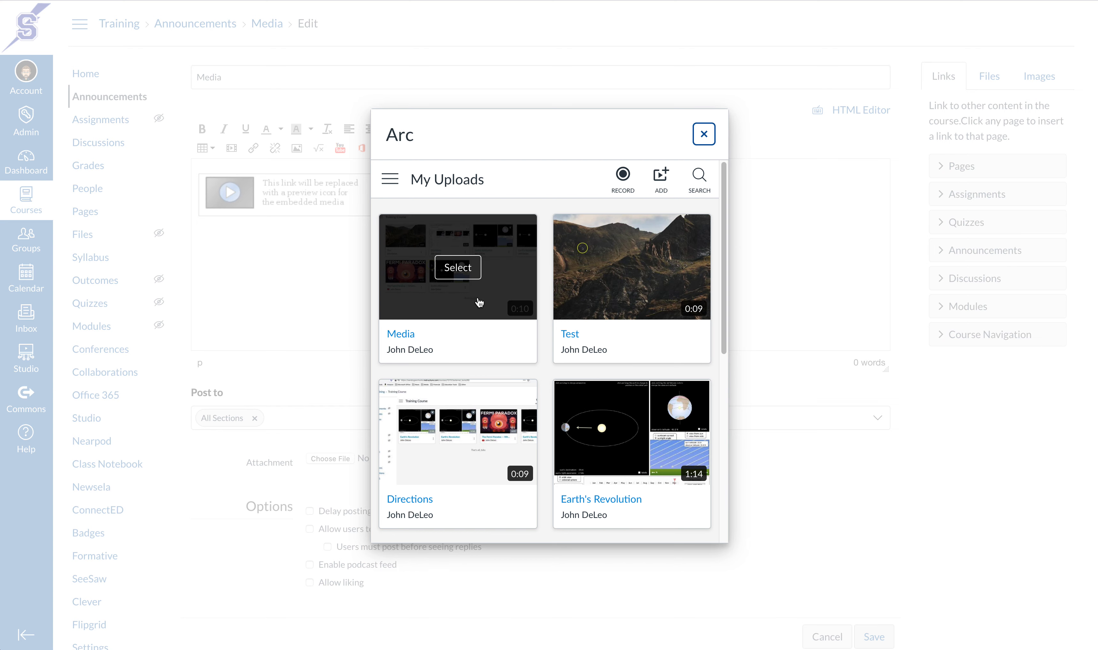
click(465, 268)
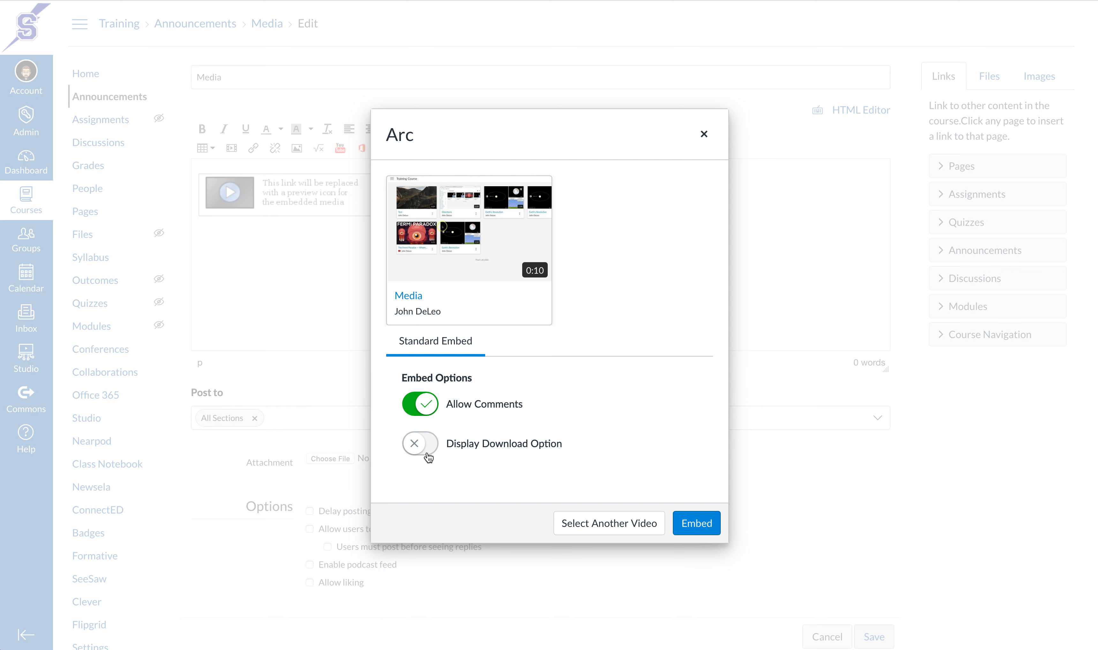
click(688, 531)
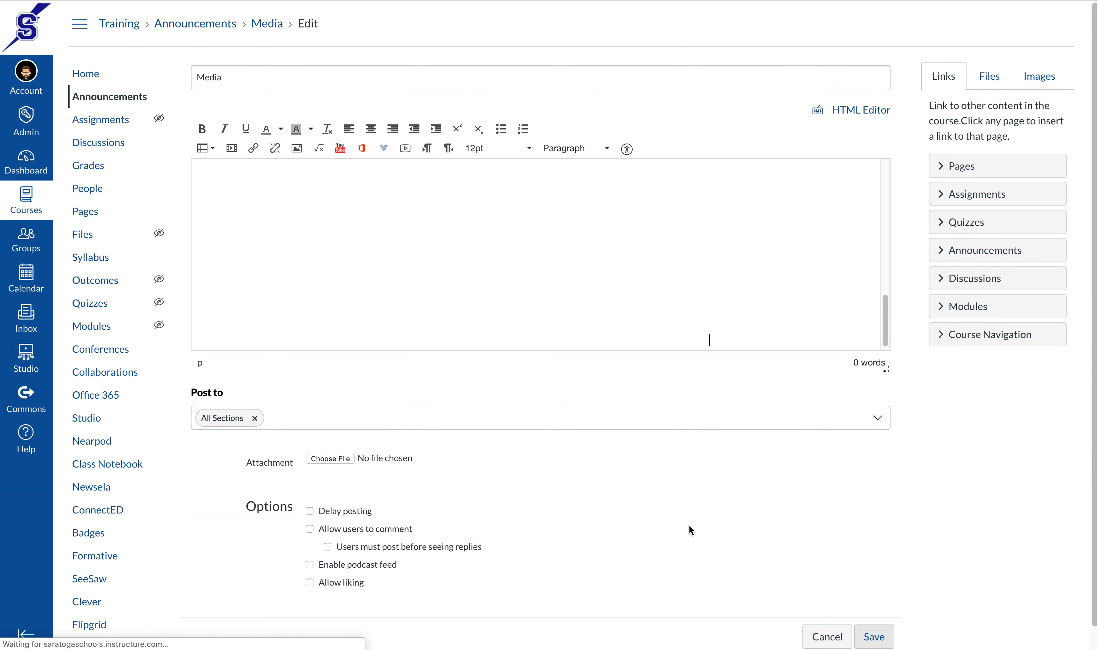
Log back in to the expired Canvas session and save the edited Media announcement
scroll(695, 287, down, 1)
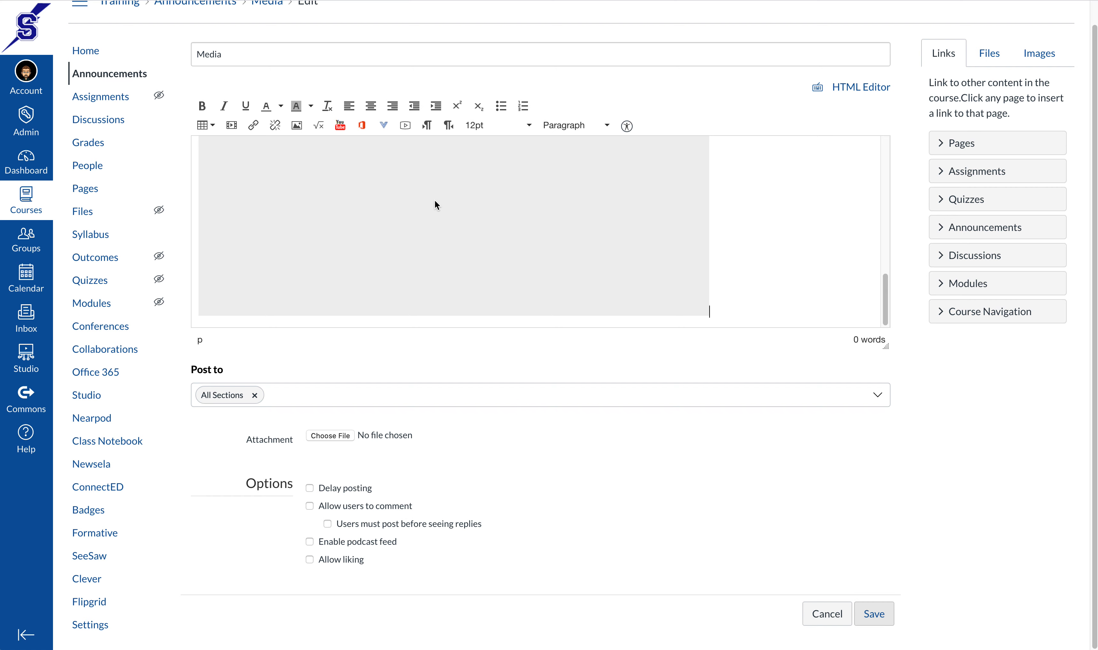
click(886, 620)
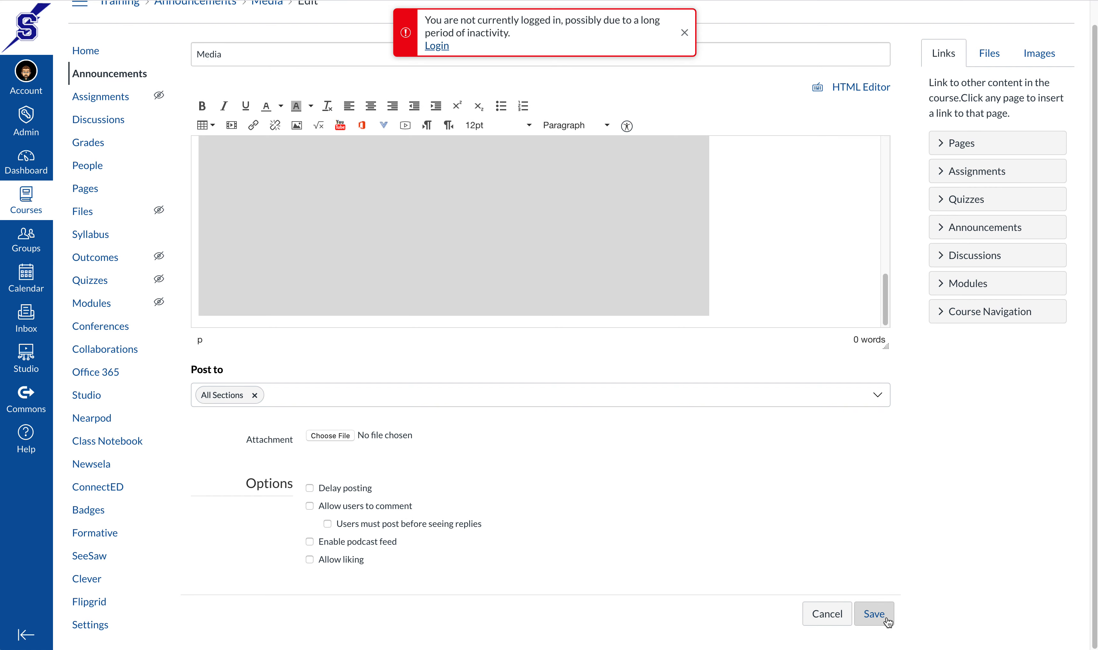
scroll(770, 387, up, 1)
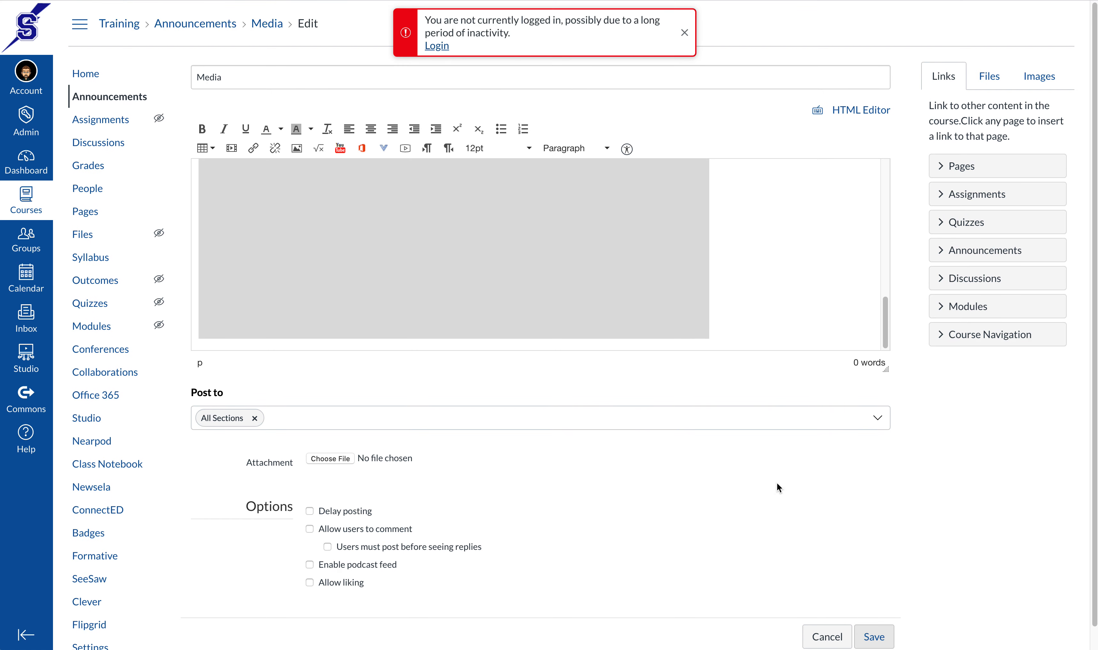
click(437, 45)
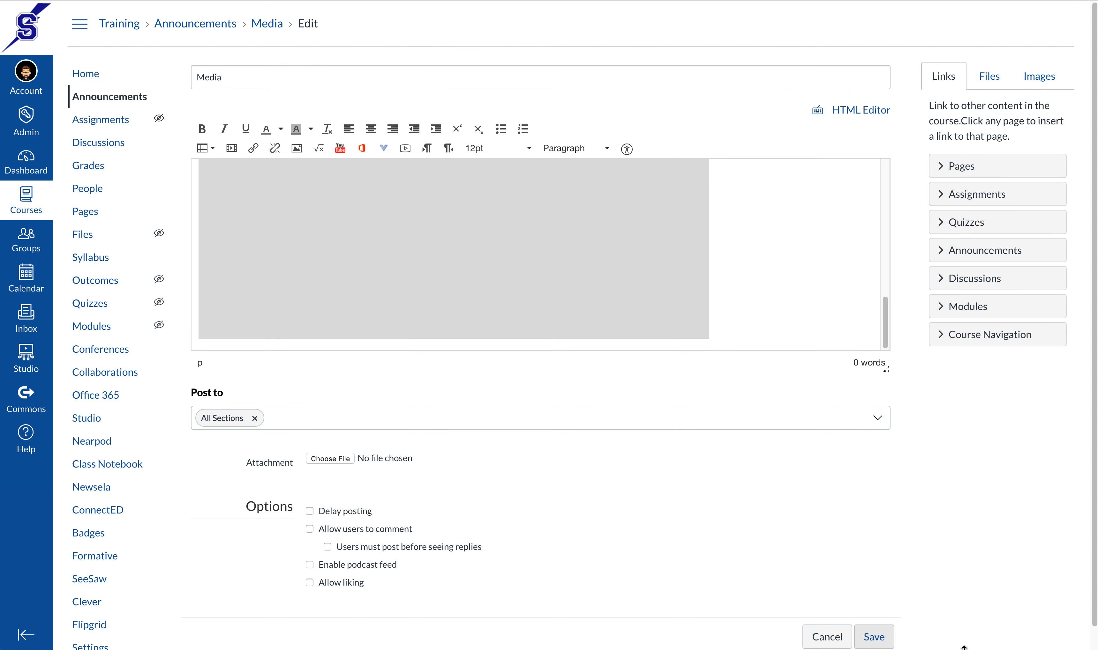
click(873, 637)
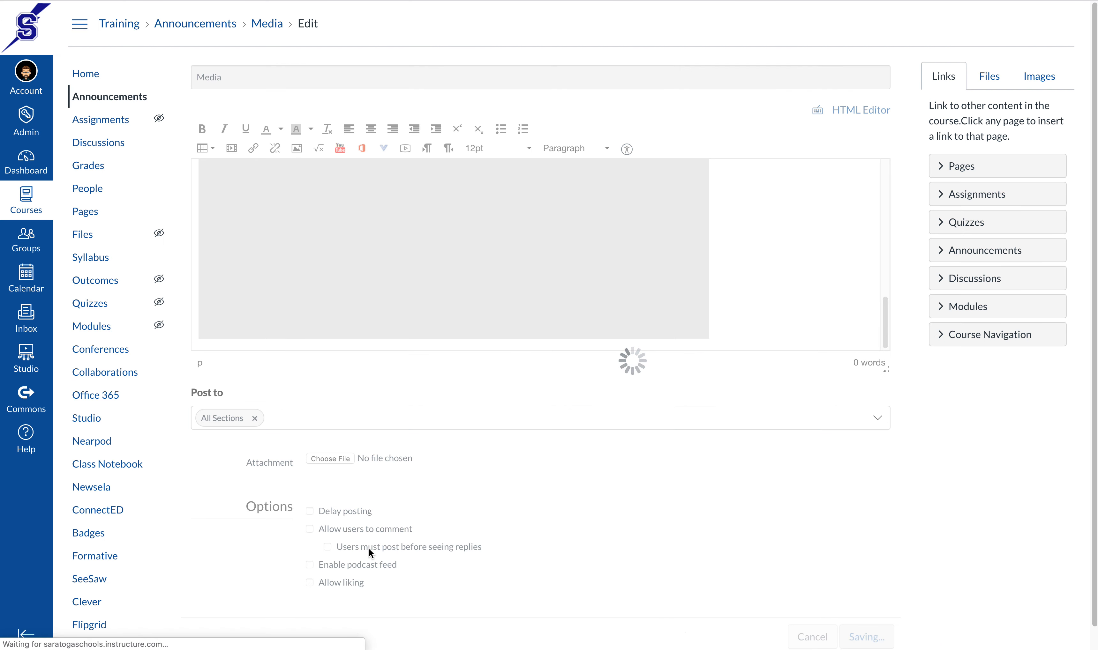
Review the saved announcement's embedded video player and the comments area beneath it
scroll(611, 466, down, 5)
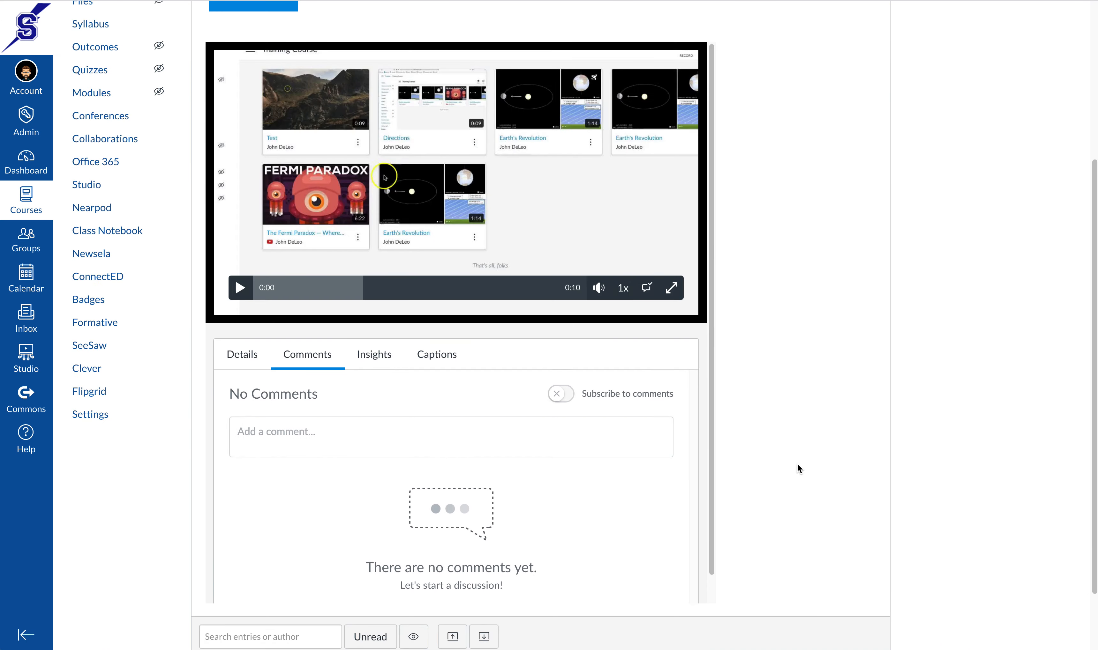
scroll(293, 251, down, 2)
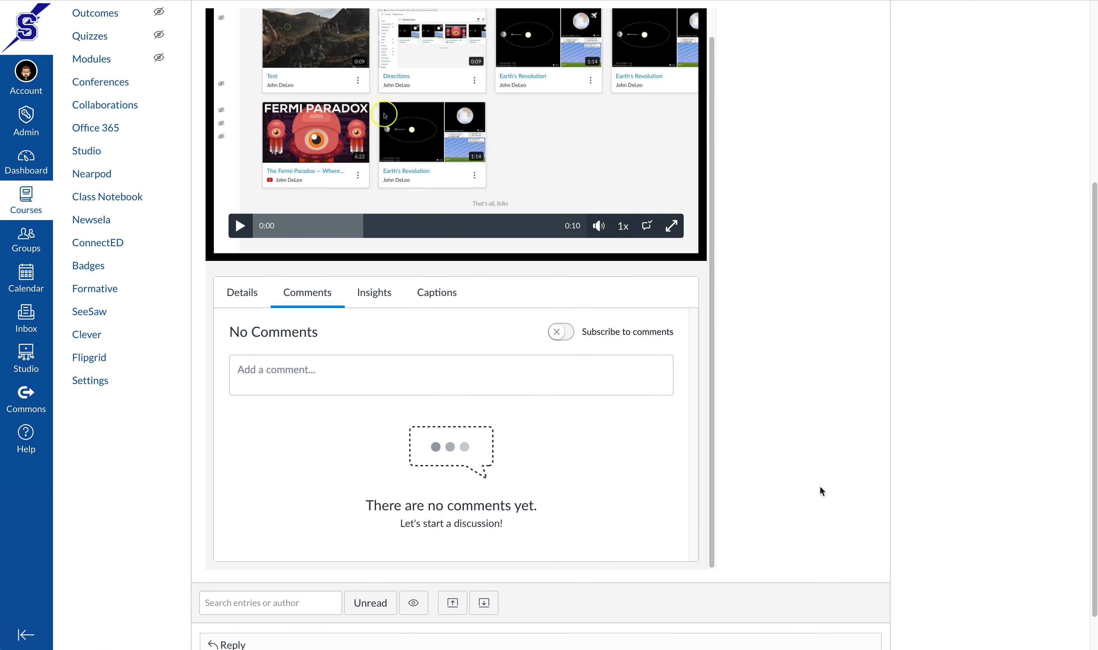
scroll(821, 489, up, 2)
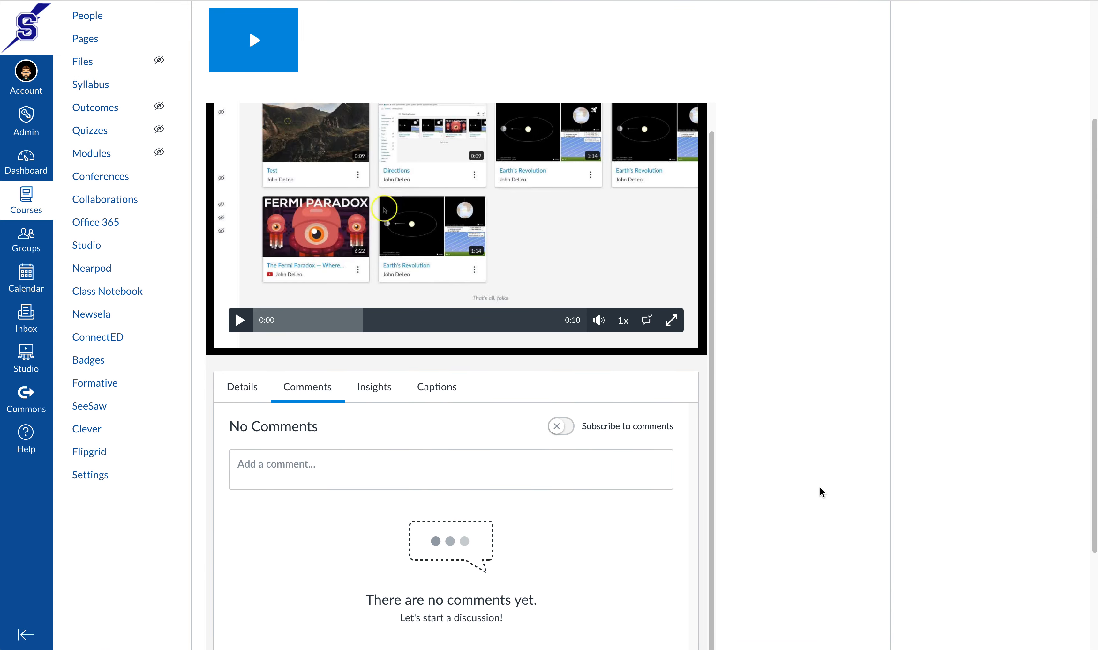
scroll(820, 487, up, 1)
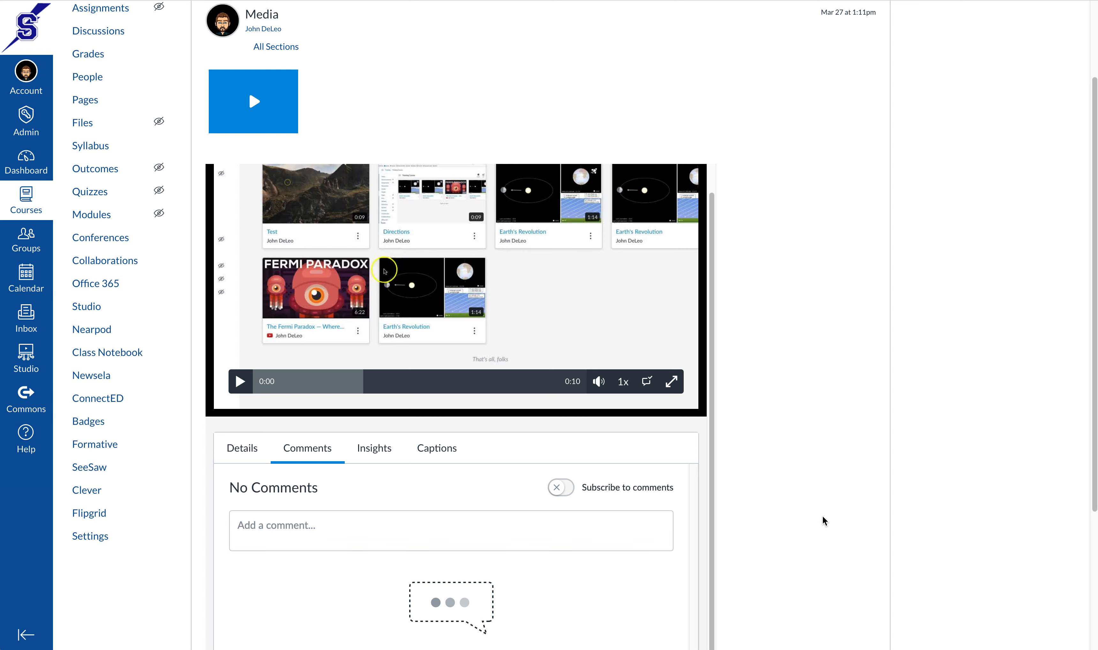
scroll(824, 522, down, 5)
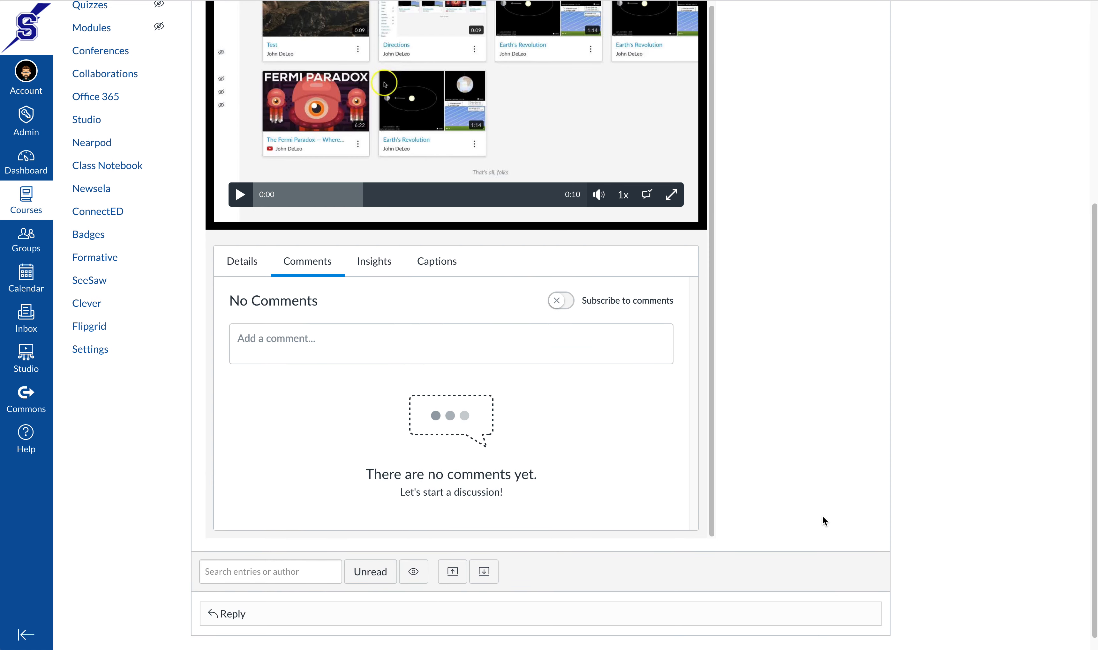